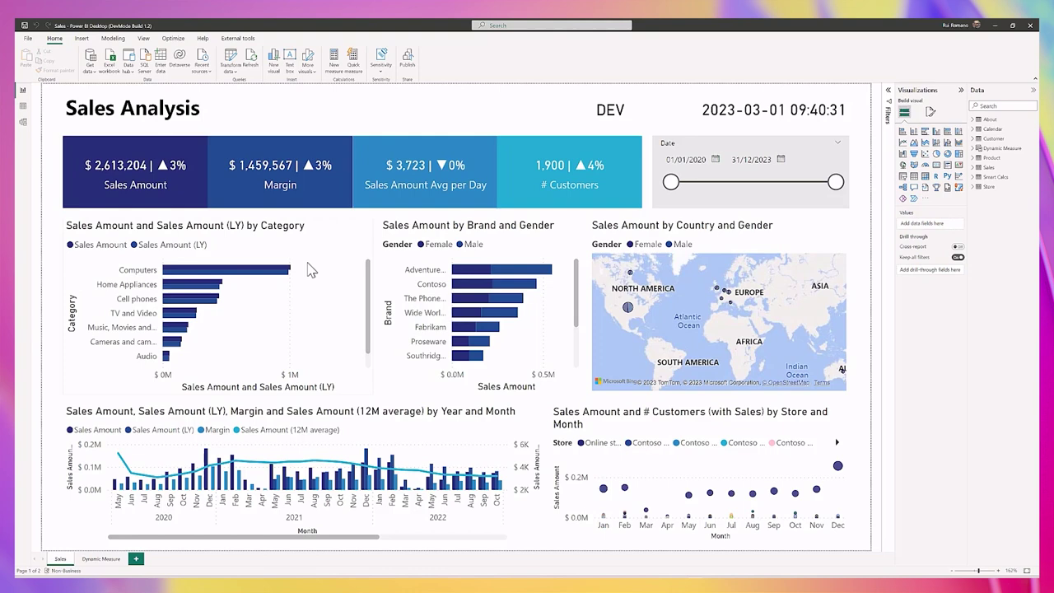
Save the report as the Power BI project file Sales.pbip in the PBIP folder and look at the folder's saved contents
click(27, 38)
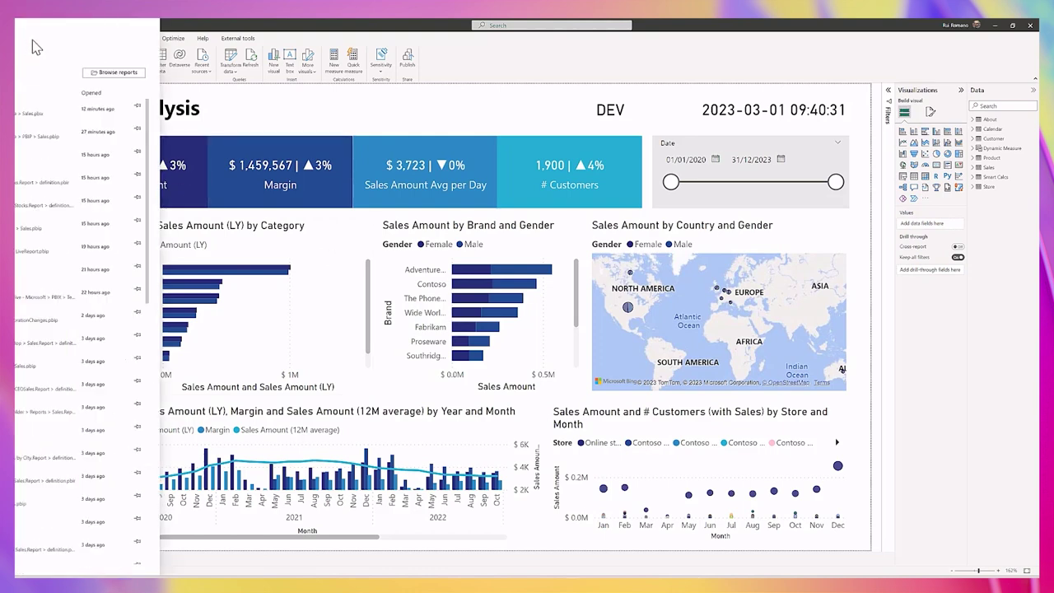
click(40, 86)
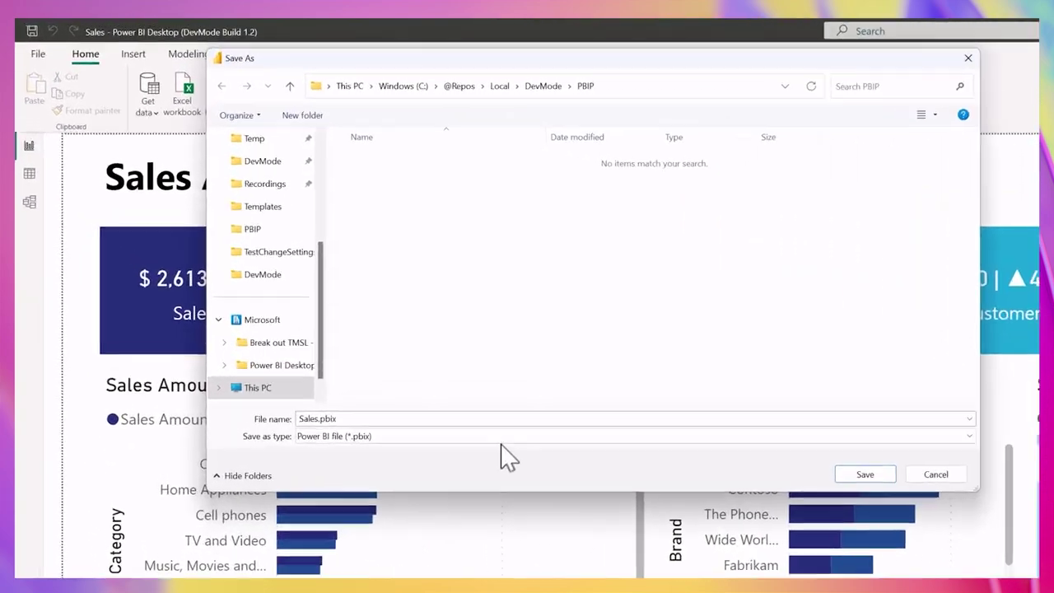
click(285, 252)
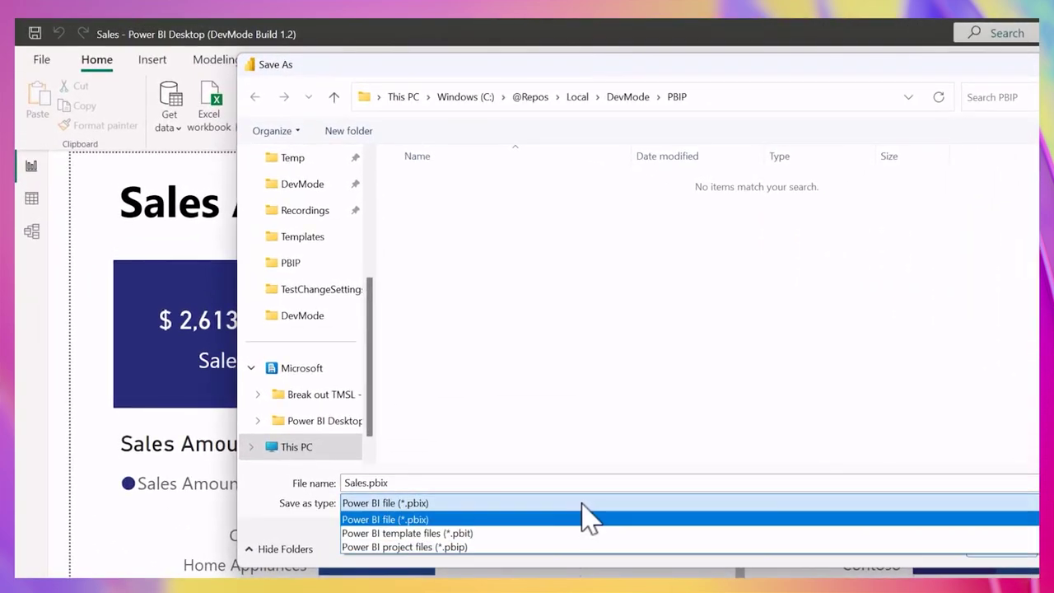
click(531, 549)
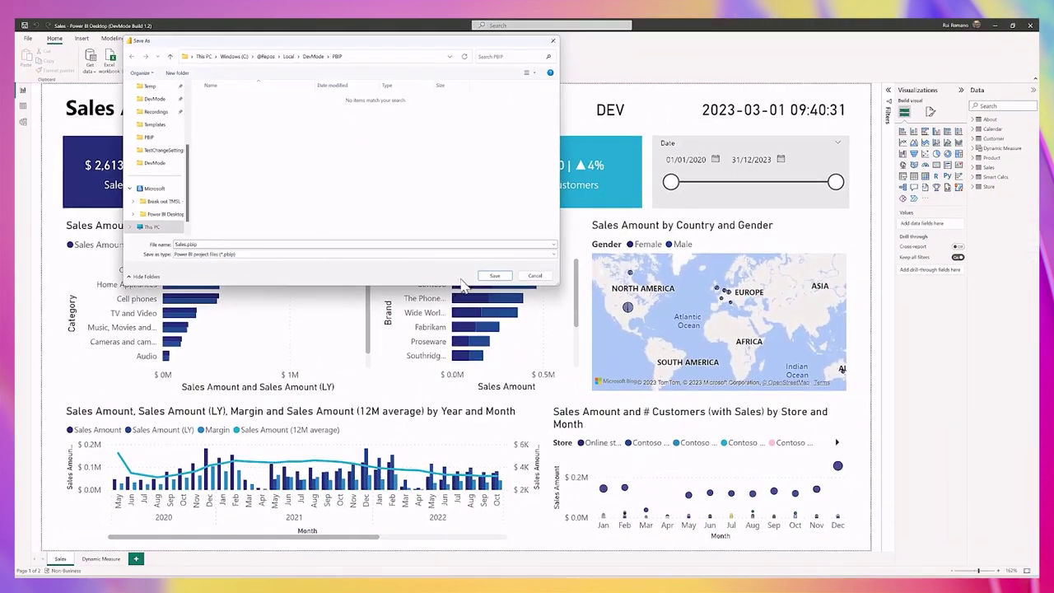
click(491, 276)
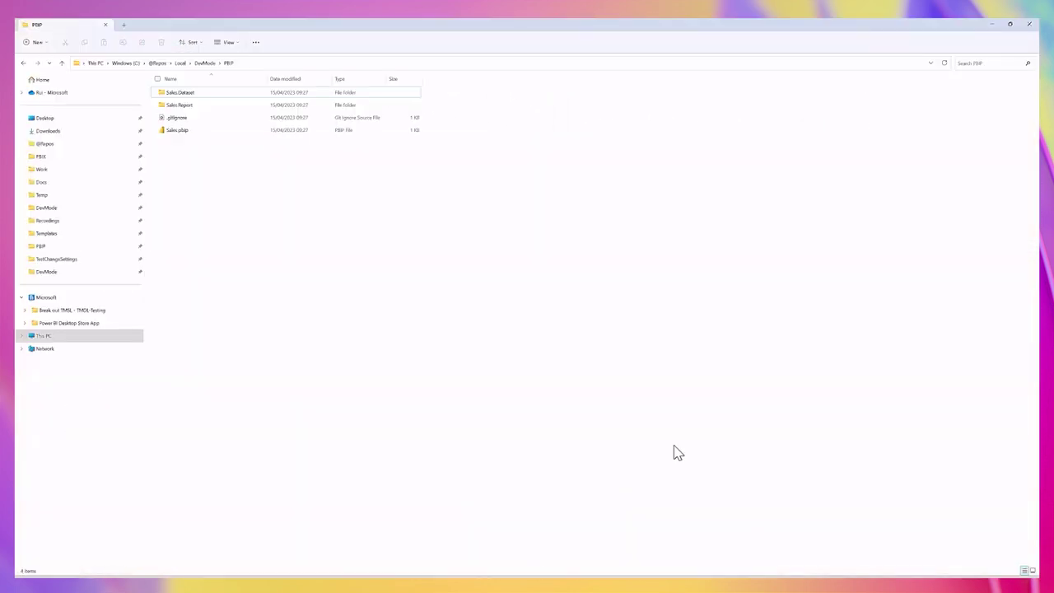
drag(198, 193, 259, 170)
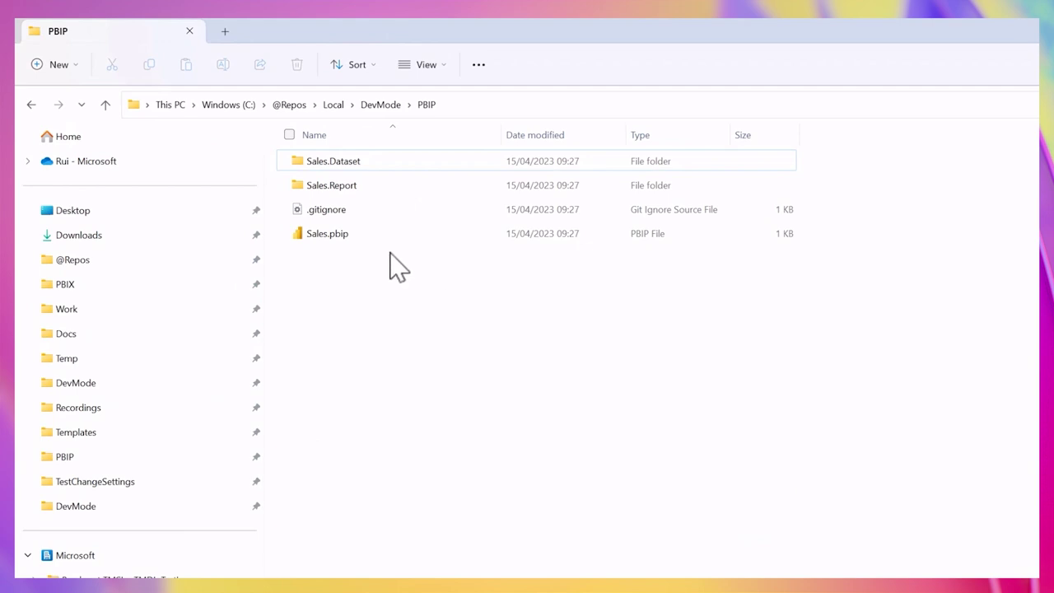
click(366, 187)
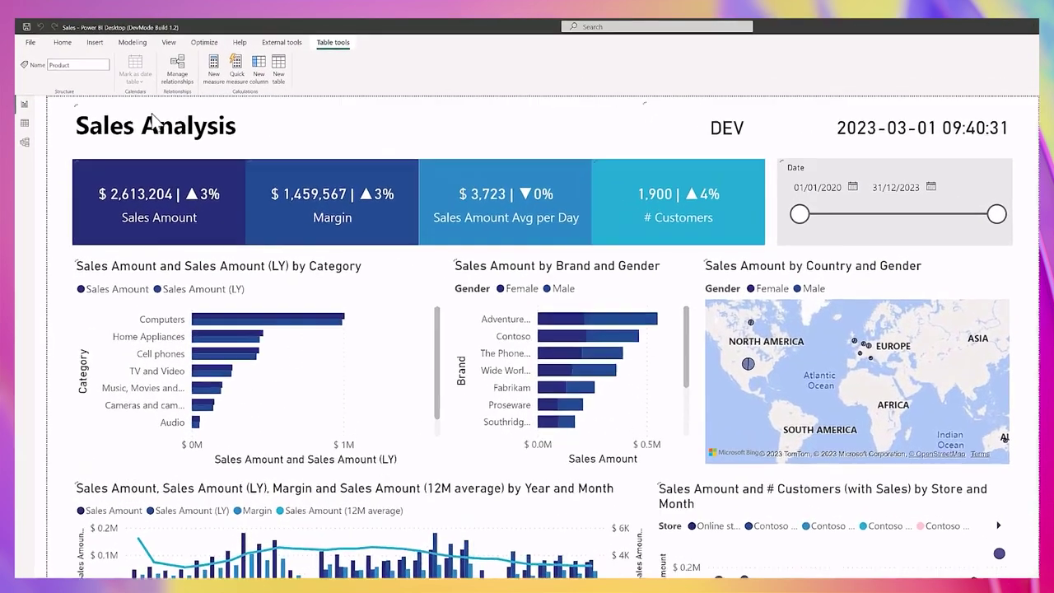
Add a measure NewMeasureFromDesktop = [Sales Amount] to the Product table
click(181, 61)
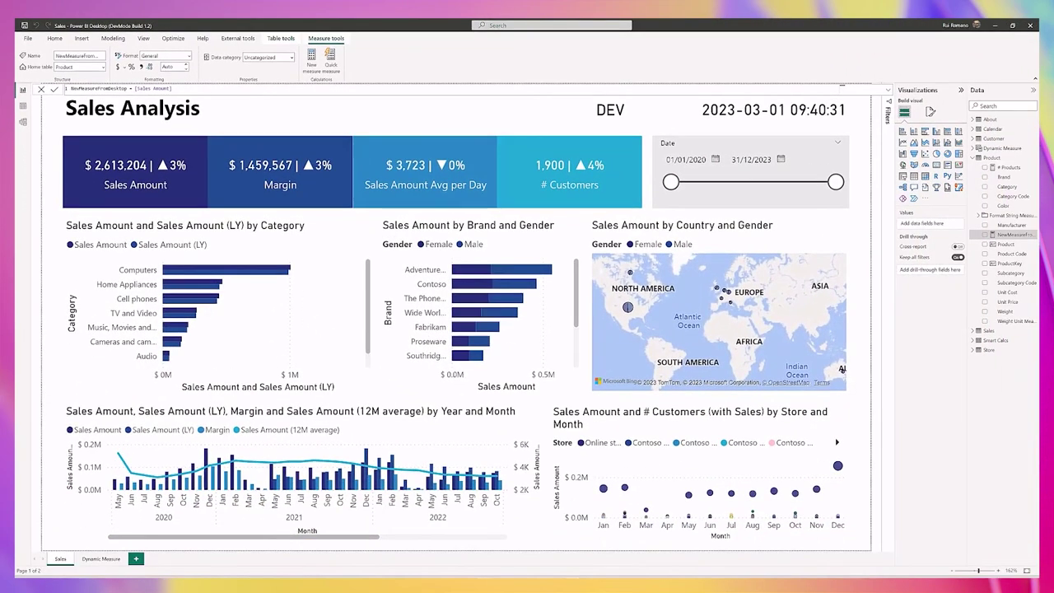
Switch to File Explorer and open model.bim from the Sales.Dataset folder in Tabular Editor
key(alt+Tab)
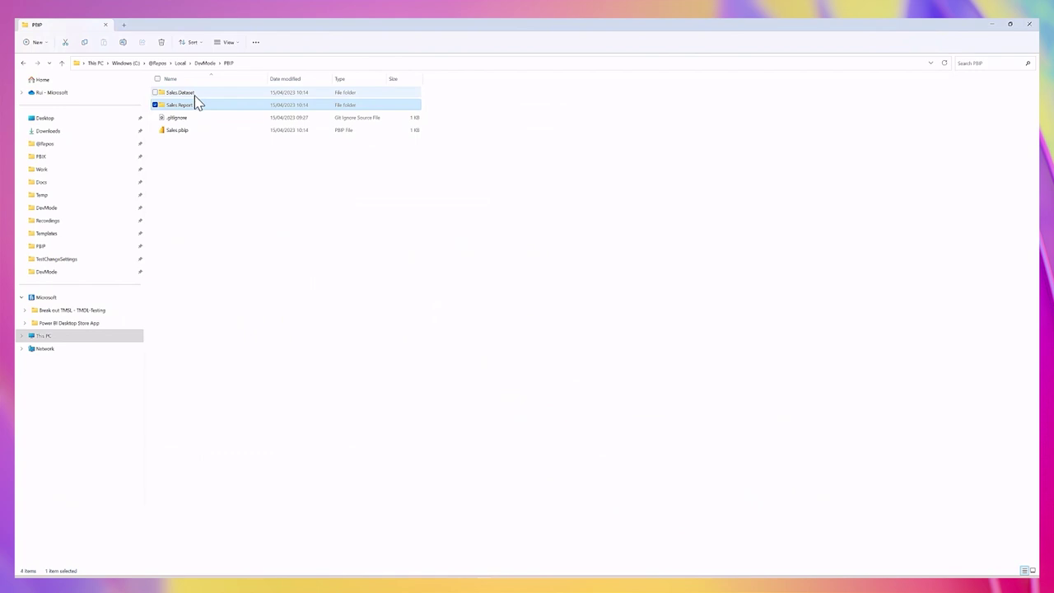
double_click(194, 95)
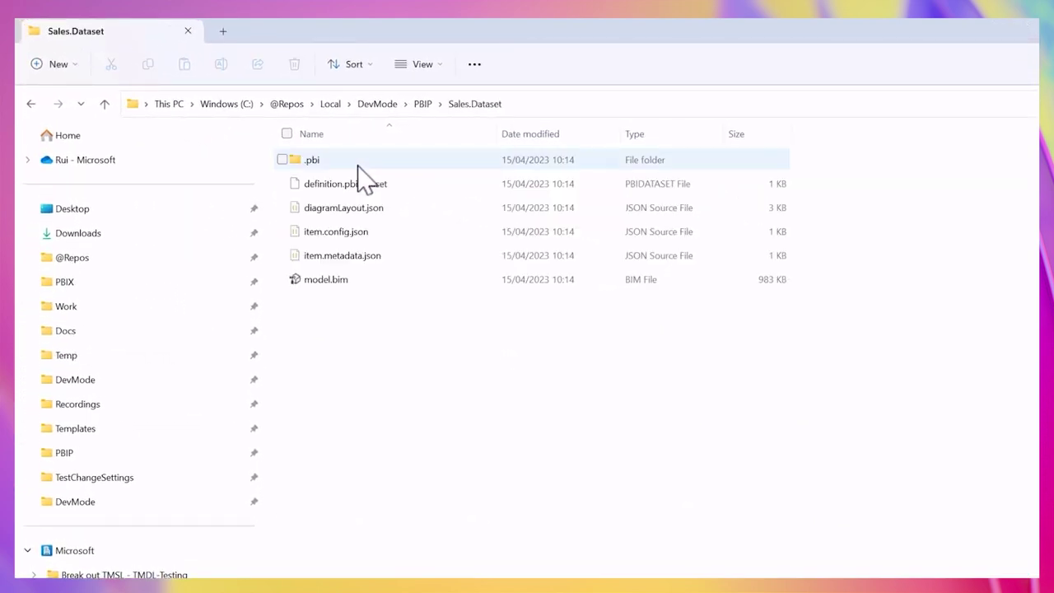
double_click(349, 281)
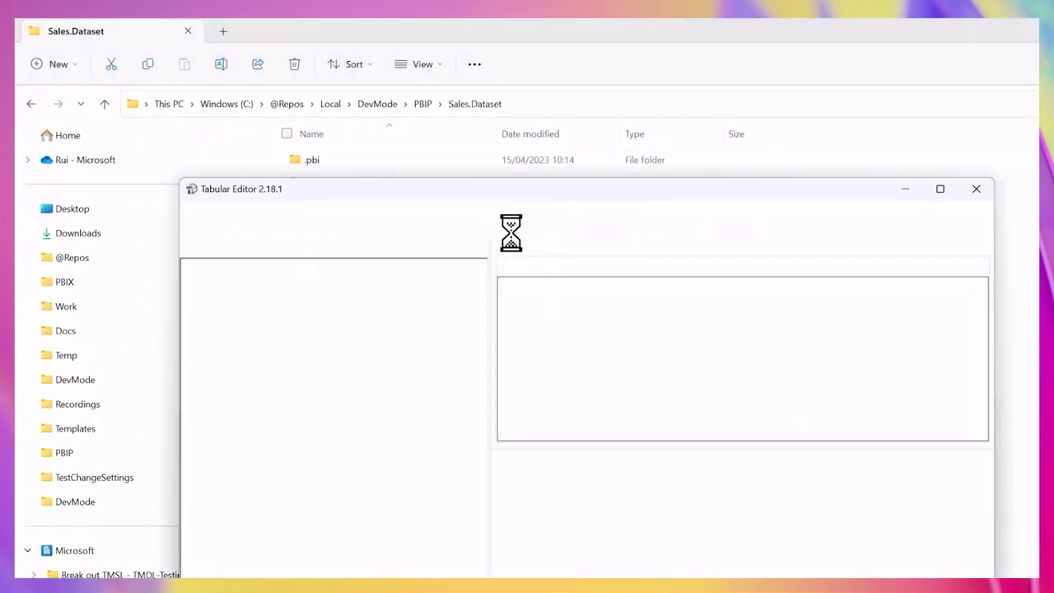
drag(541, 200, 607, 228)
double_click(607, 222)
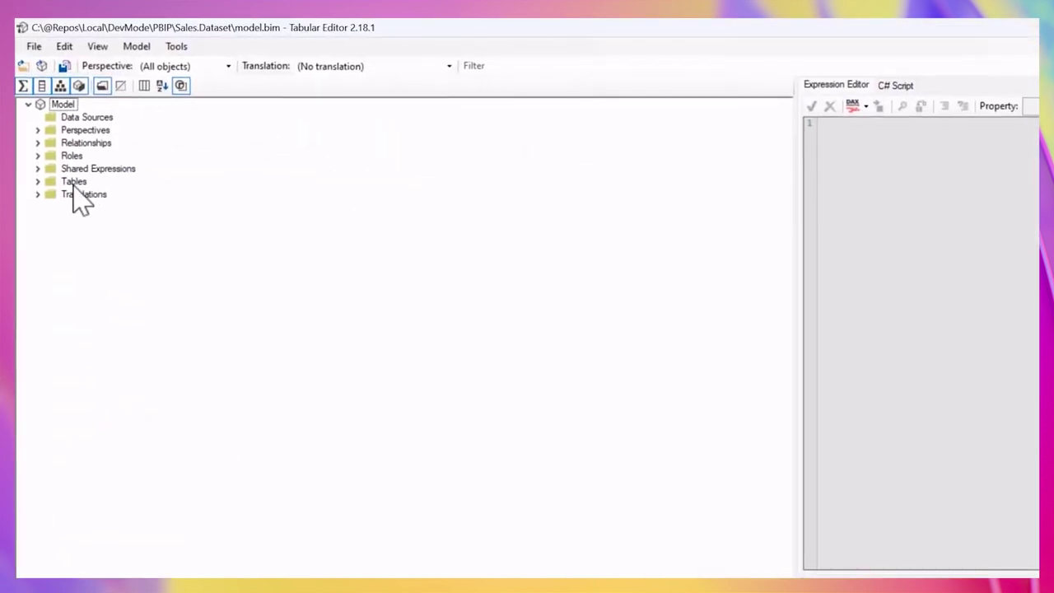
Examine the measures and columns of the Product table in the model's tables
click(36, 173)
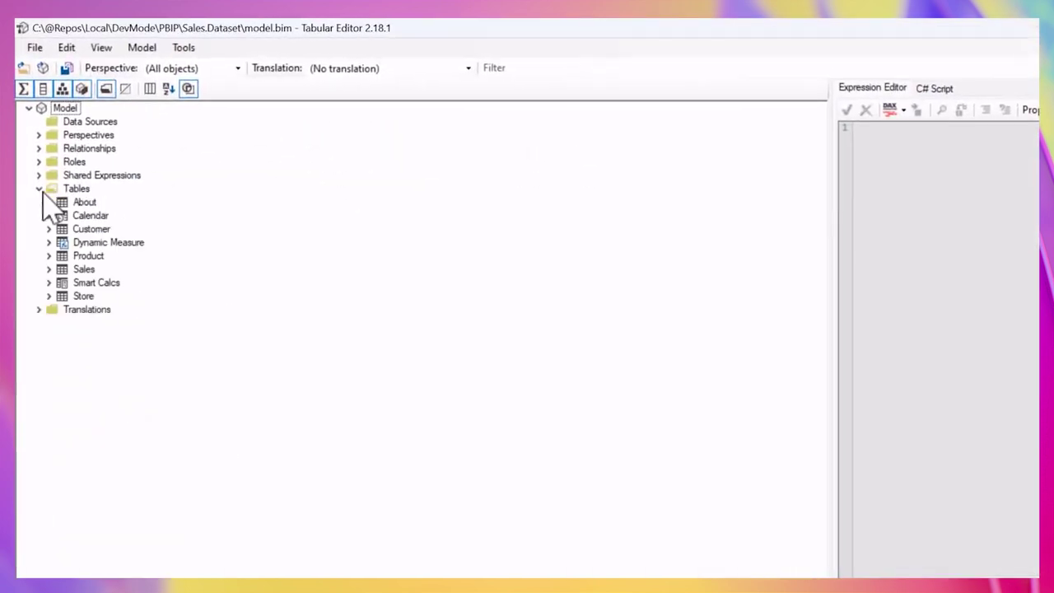
double_click(79, 257)
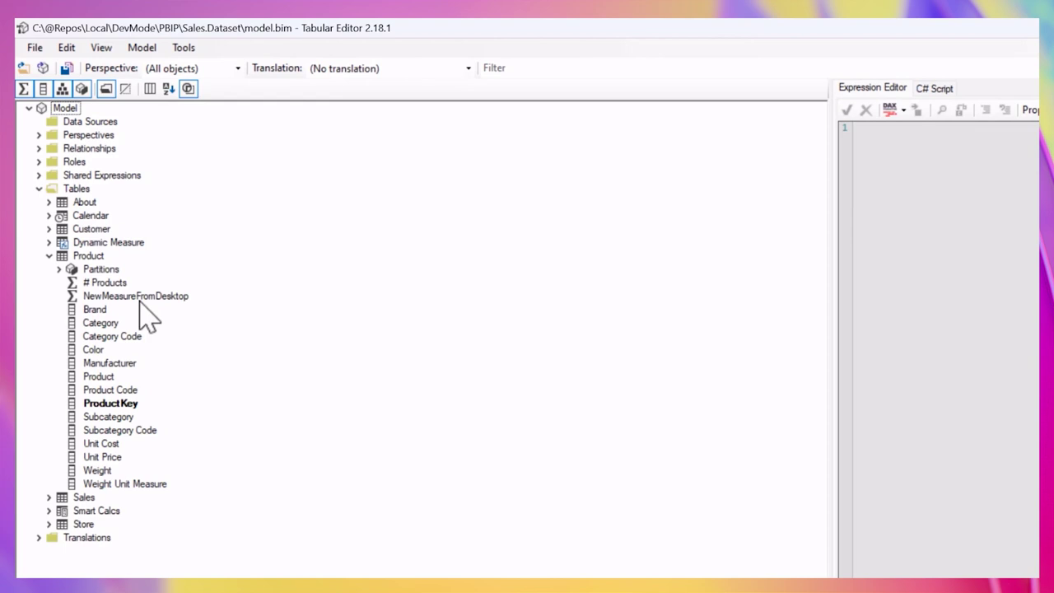
double_click(89, 256)
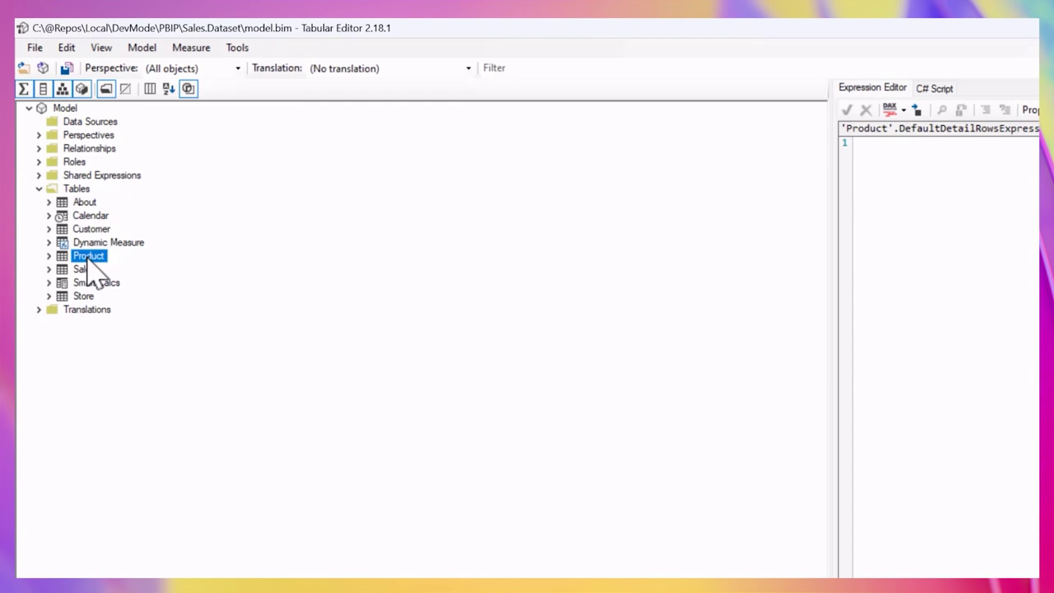
Duplicate the Product table, name the copy TableFromTabularEditor and save the model
right_click(88, 262)
click(176, 367)
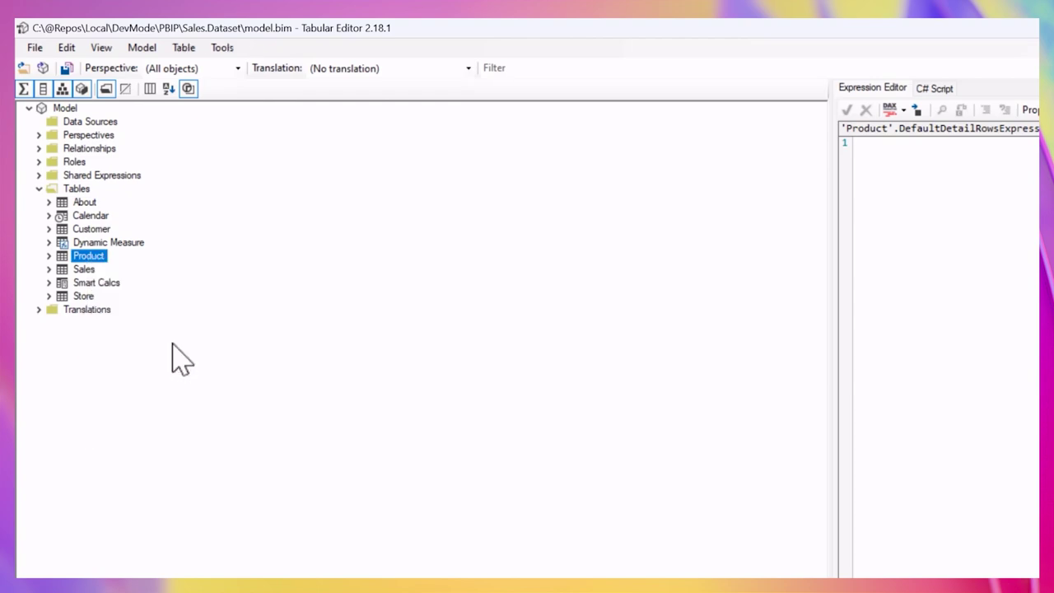
text(TableFromTabularEditor)
key(Return)
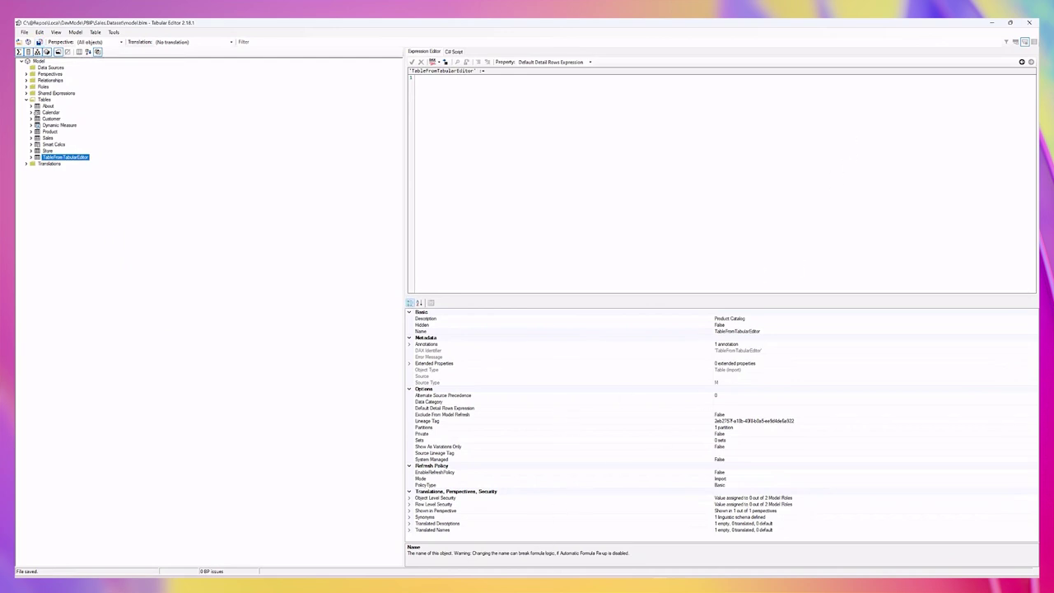
Switch back to Power BI Desktop and reopen the Sales.pbip project
click(566, 547)
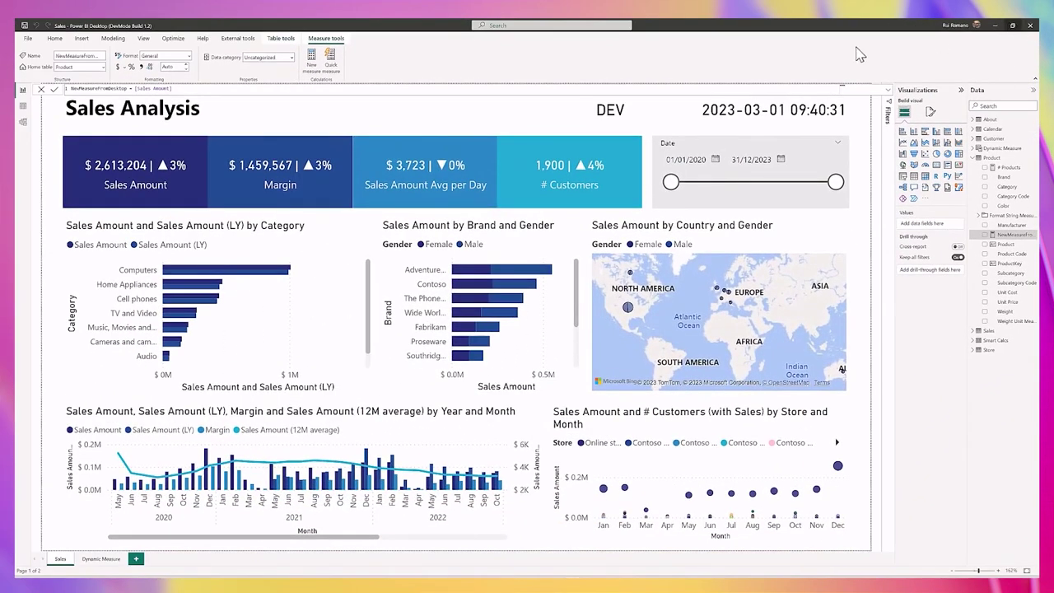
double_click(191, 130)
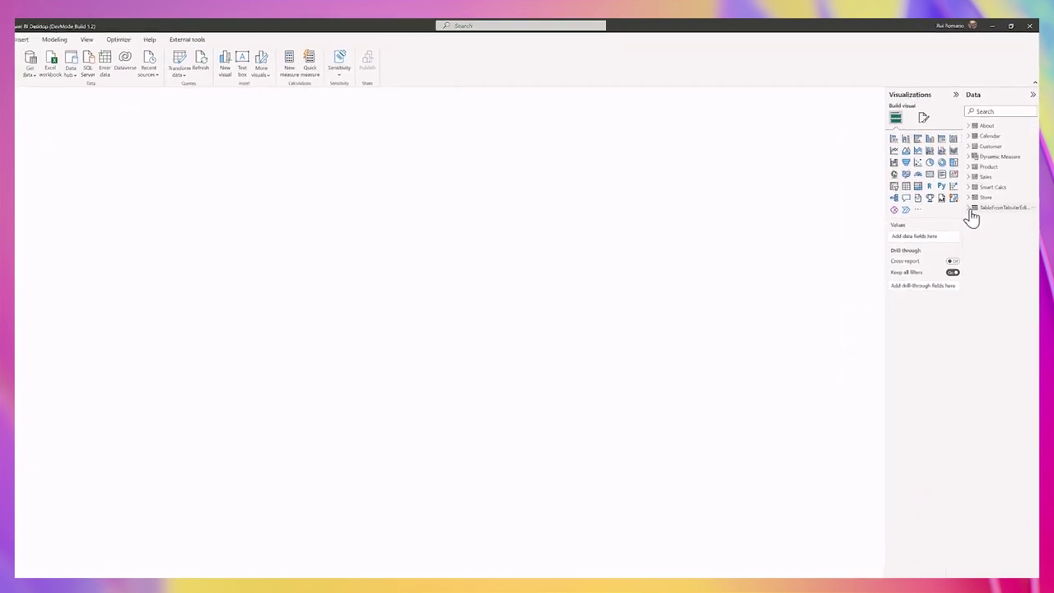
Inspect the data of the TableFromTabularEditor table in the data view
click(951, 258)
click(23, 103)
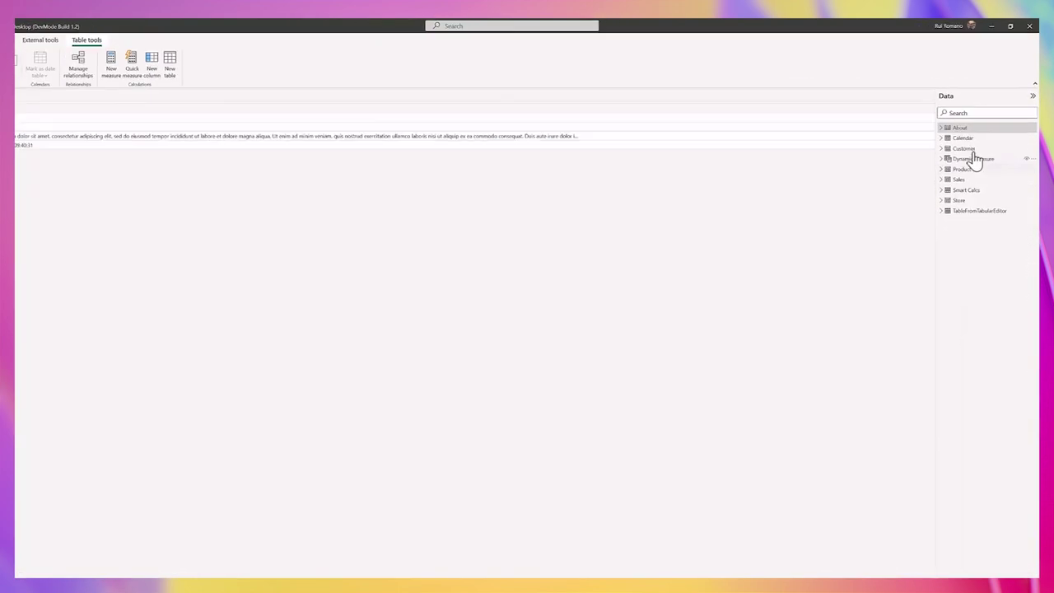
click(947, 183)
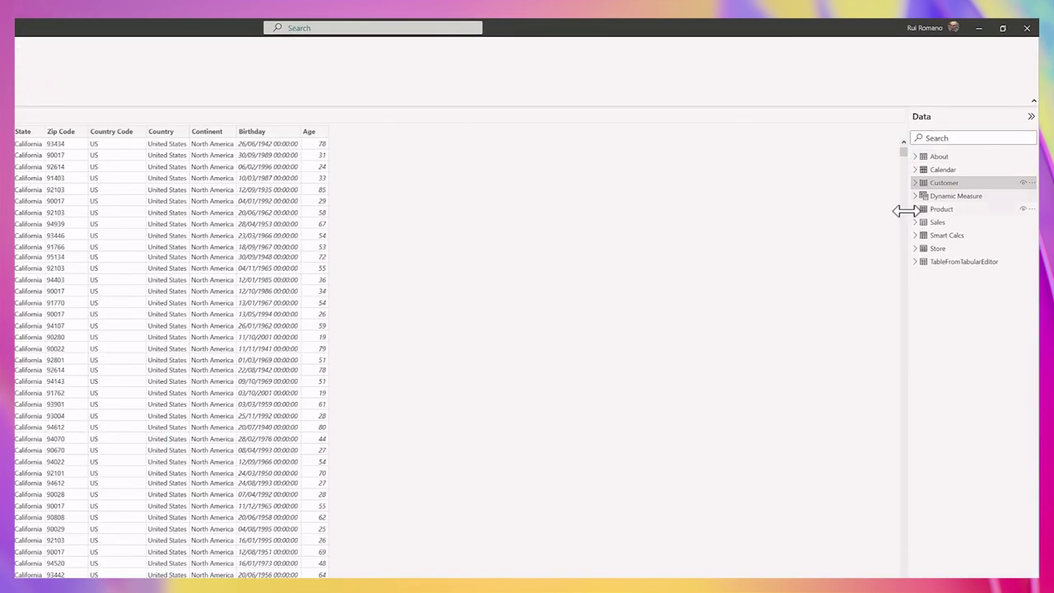
click(955, 264)
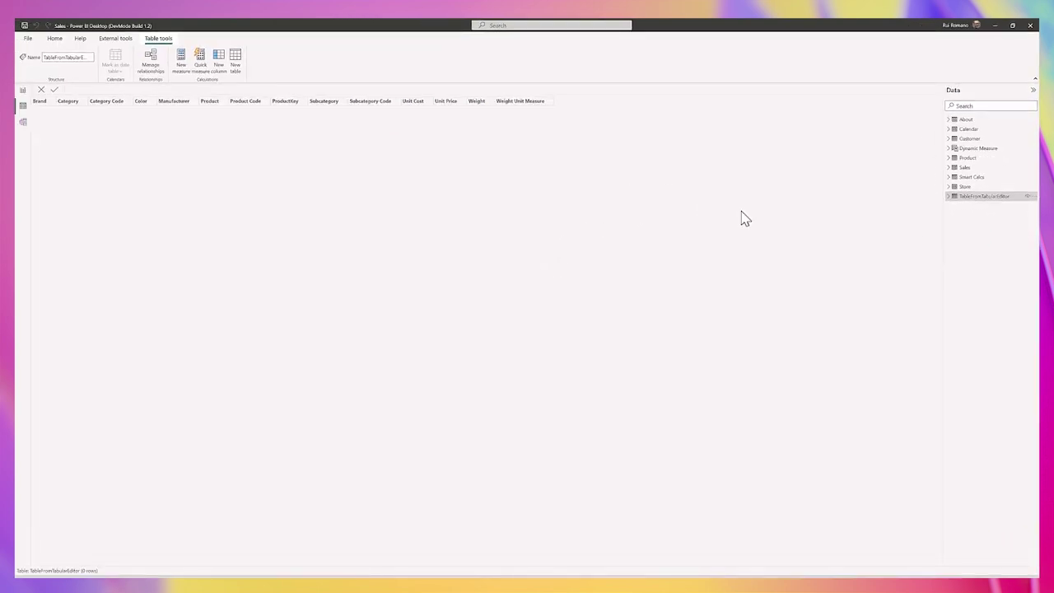
Return to the report view and refresh the model's data
click(21, 90)
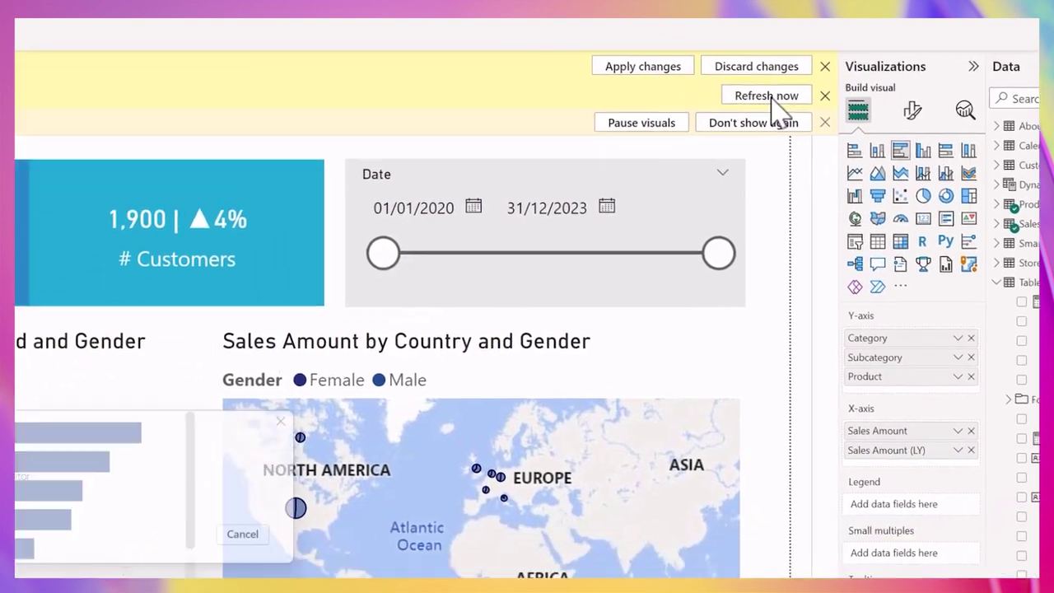
click(679, 162)
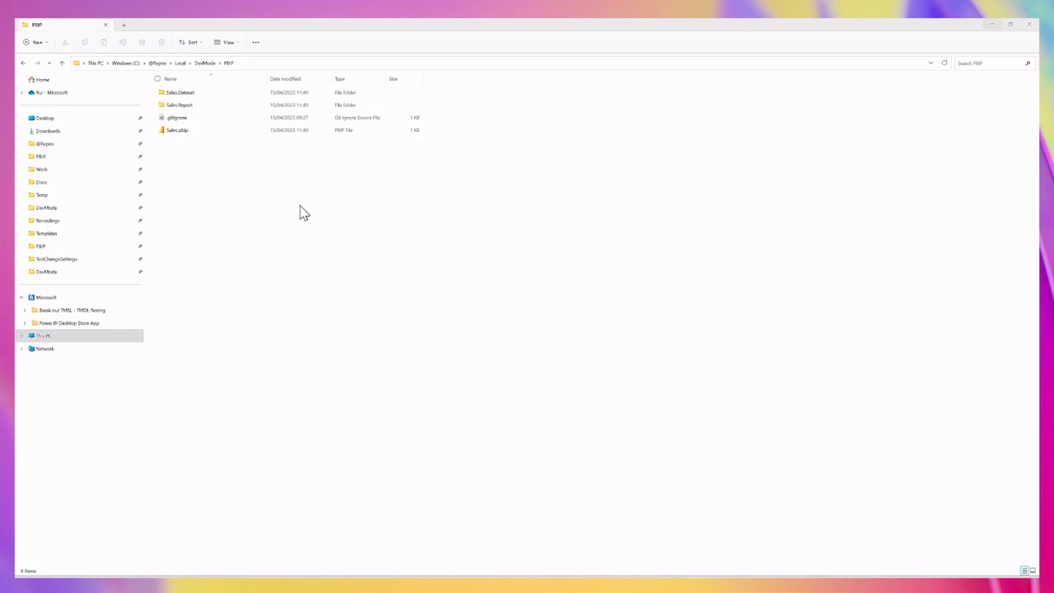
Open the PBIP folder in Visual Studio Code and initialize a Git repository for it
right_click(224, 181)
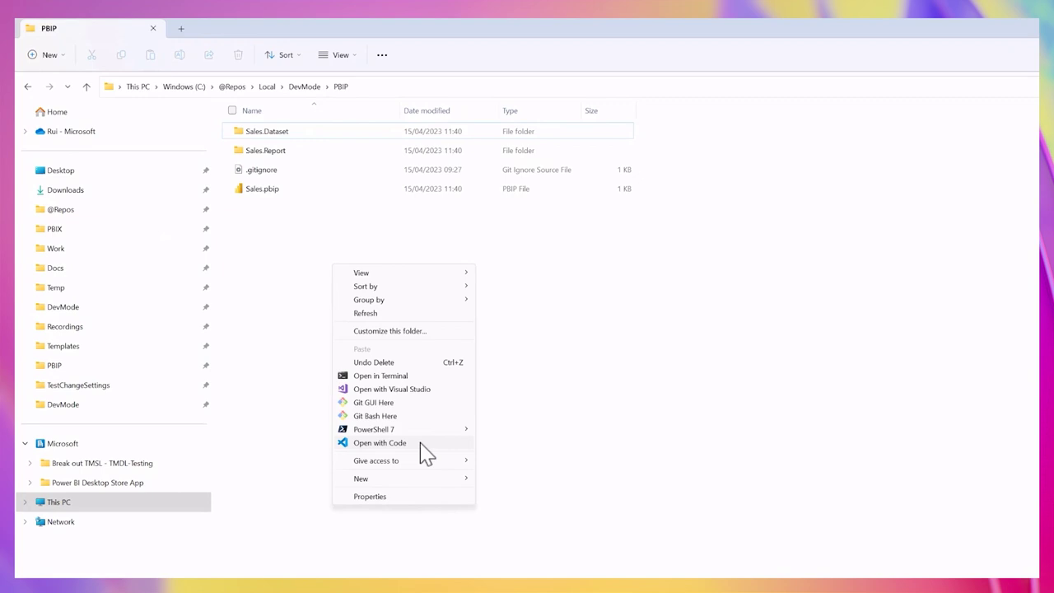
click(420, 443)
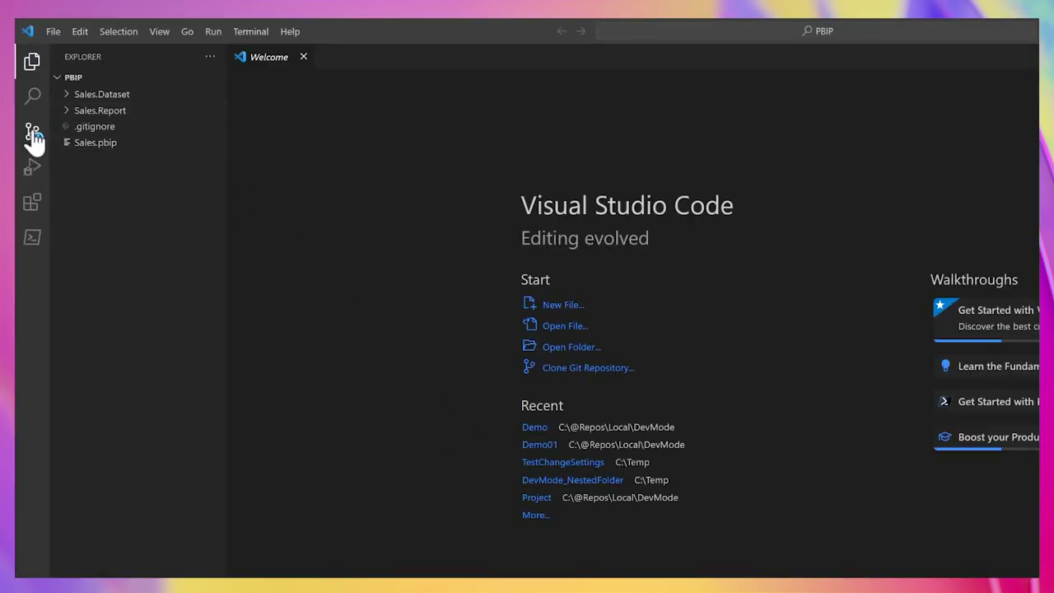
click(33, 136)
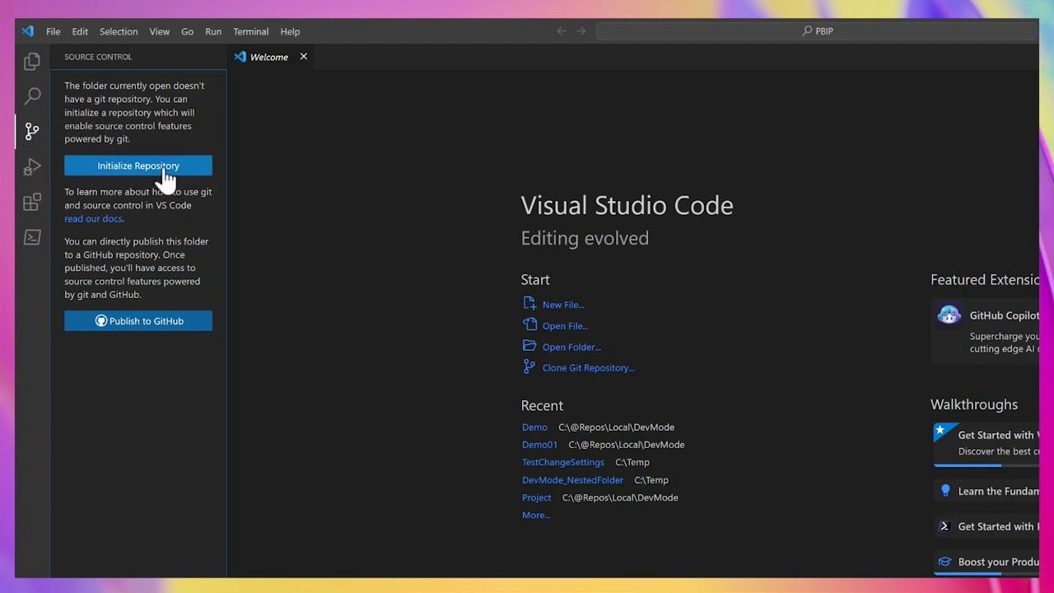
click(166, 167)
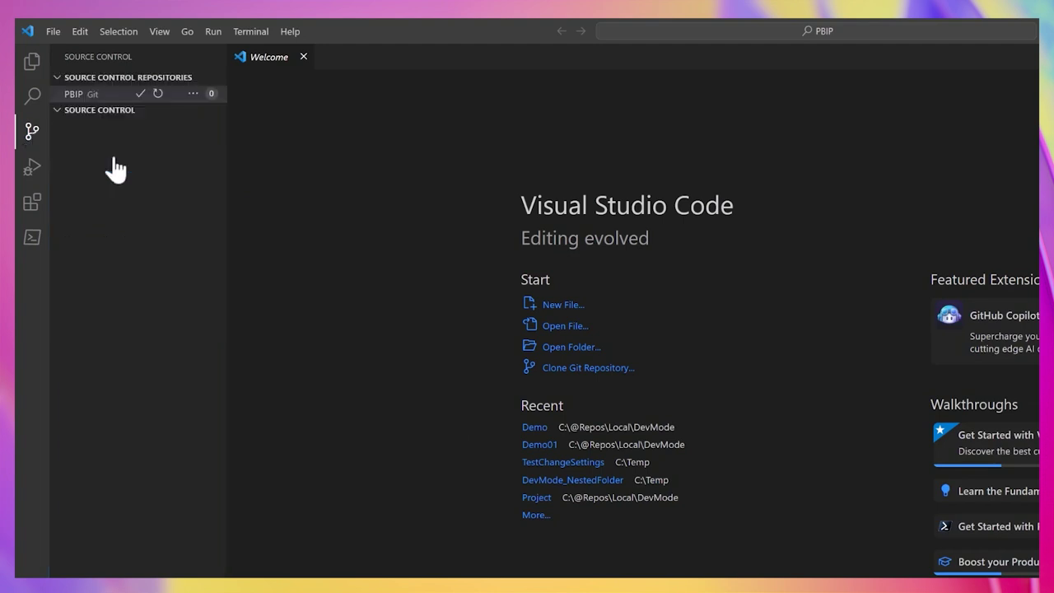
click(111, 164)
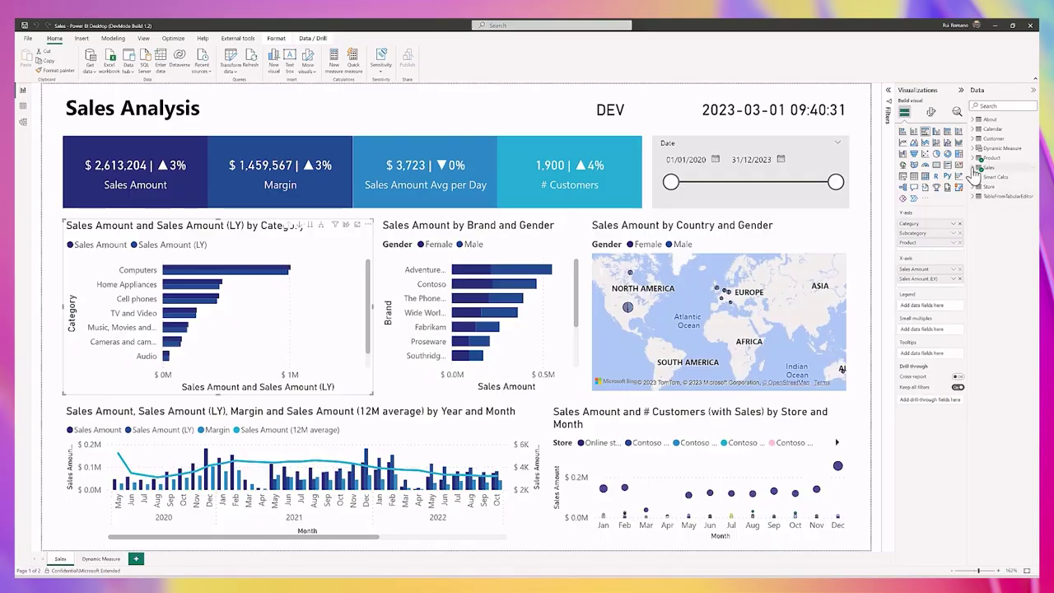
Change the # Sales measure in Power BI Desktop to COUNTROWS('Sales') * 2 and check source control in Visual Studio Code
click(975, 169)
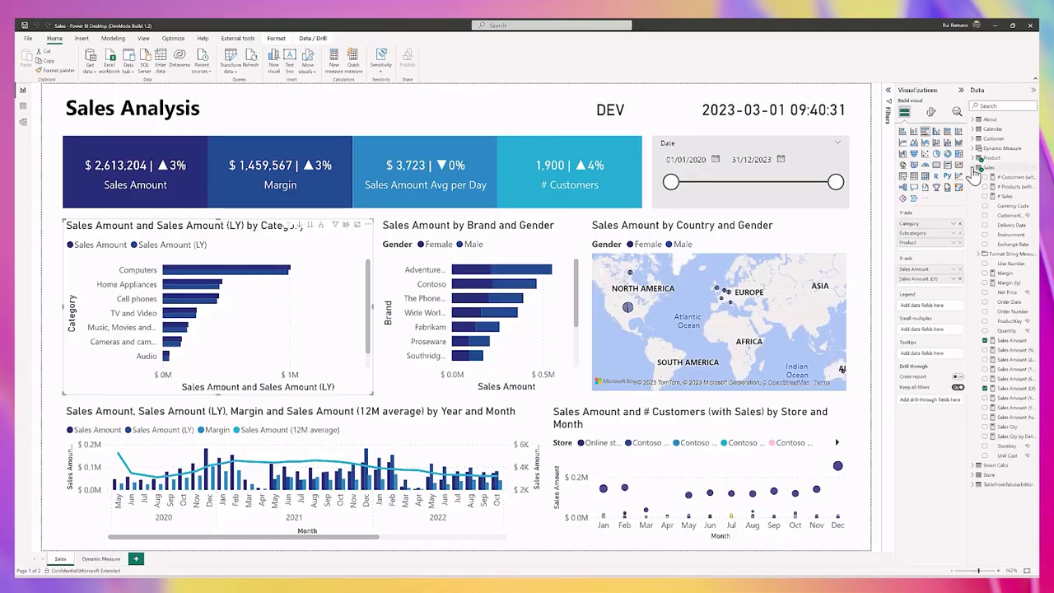
click(1008, 196)
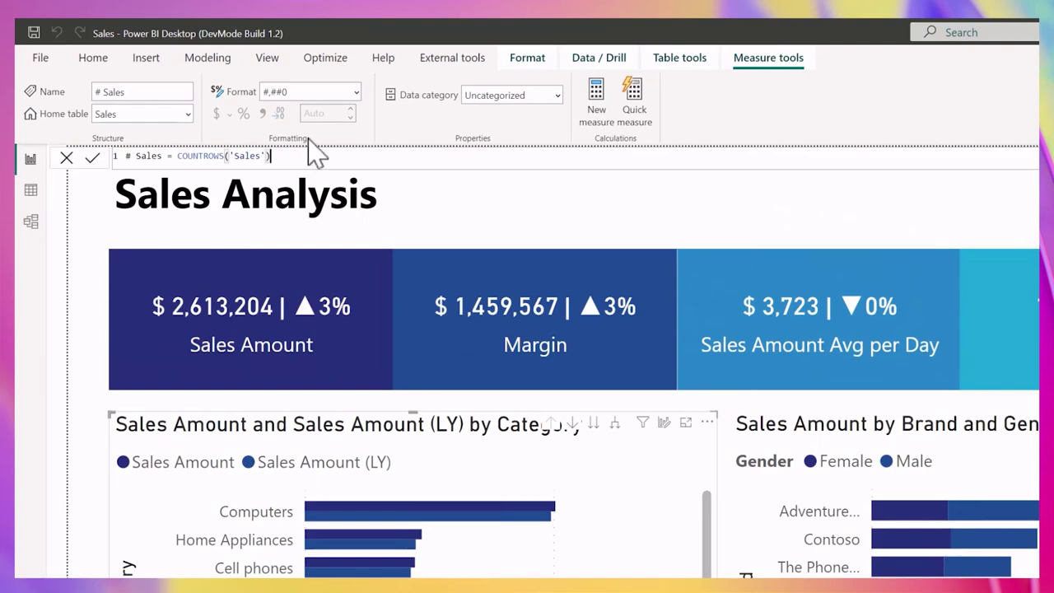
text(* 2)
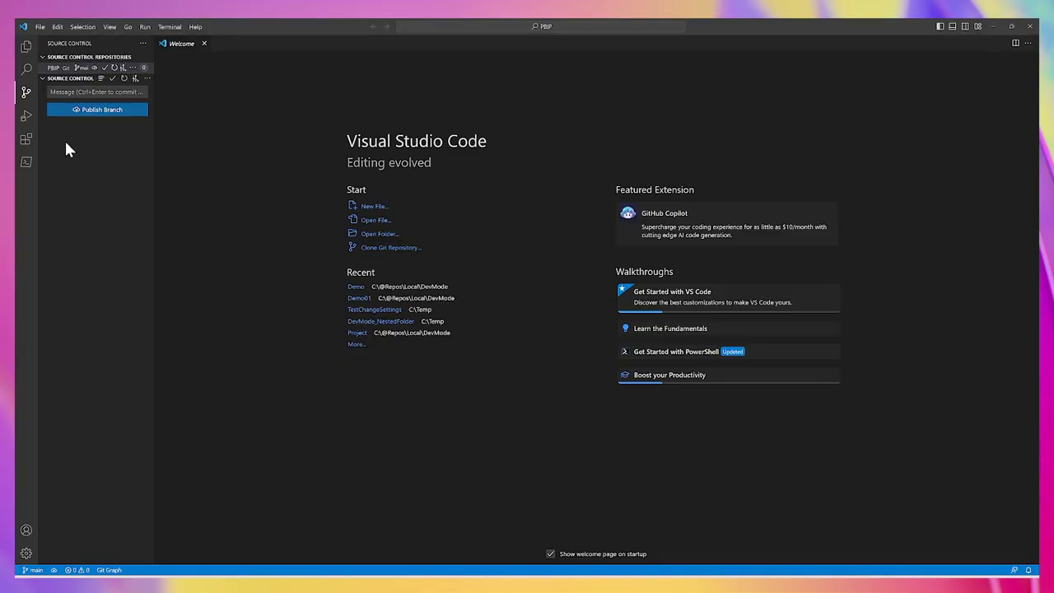
click(80, 137)
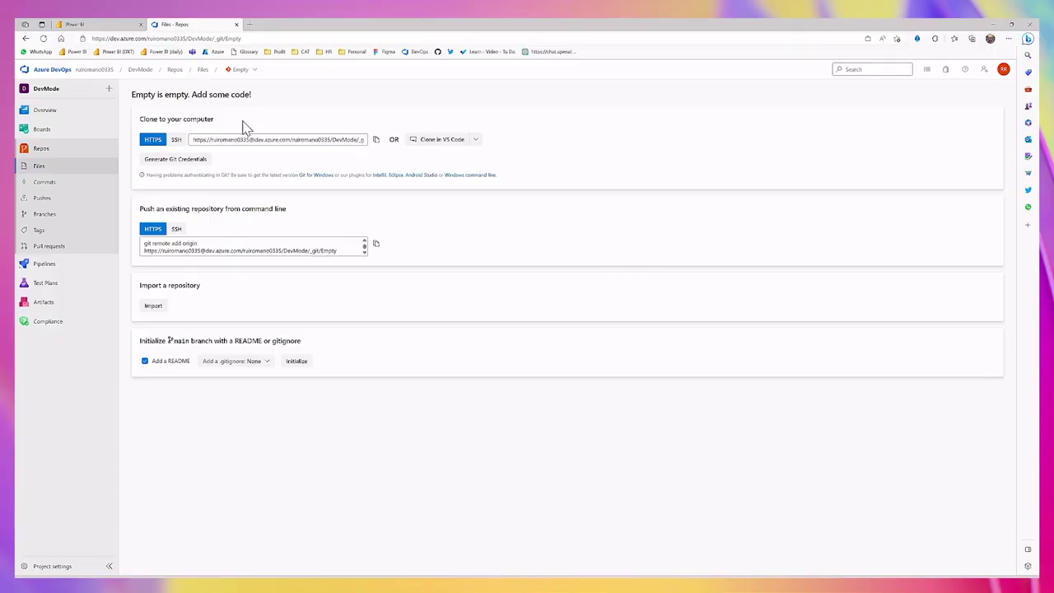
Create a new Git repository named DevMode in Azure DevOps without adding a README
click(240, 69)
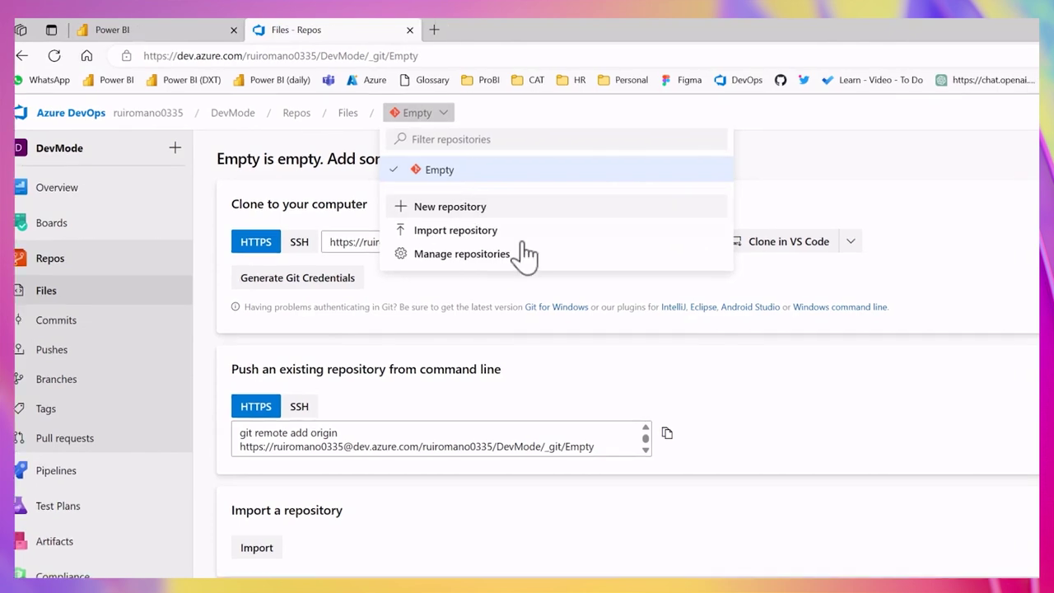
click(415, 215)
text(DevMode)
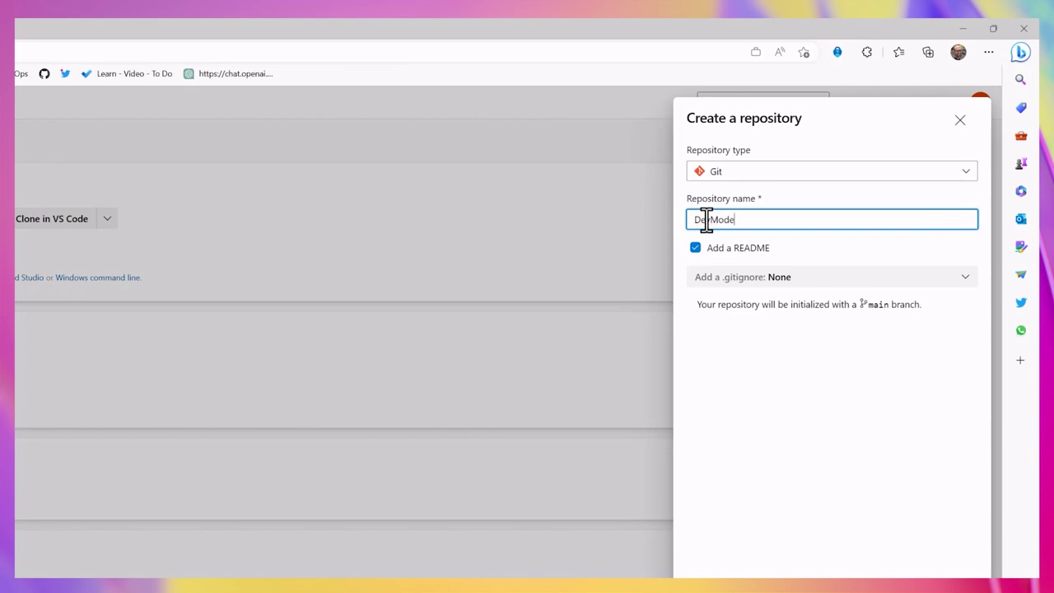
click(738, 248)
key(Return)
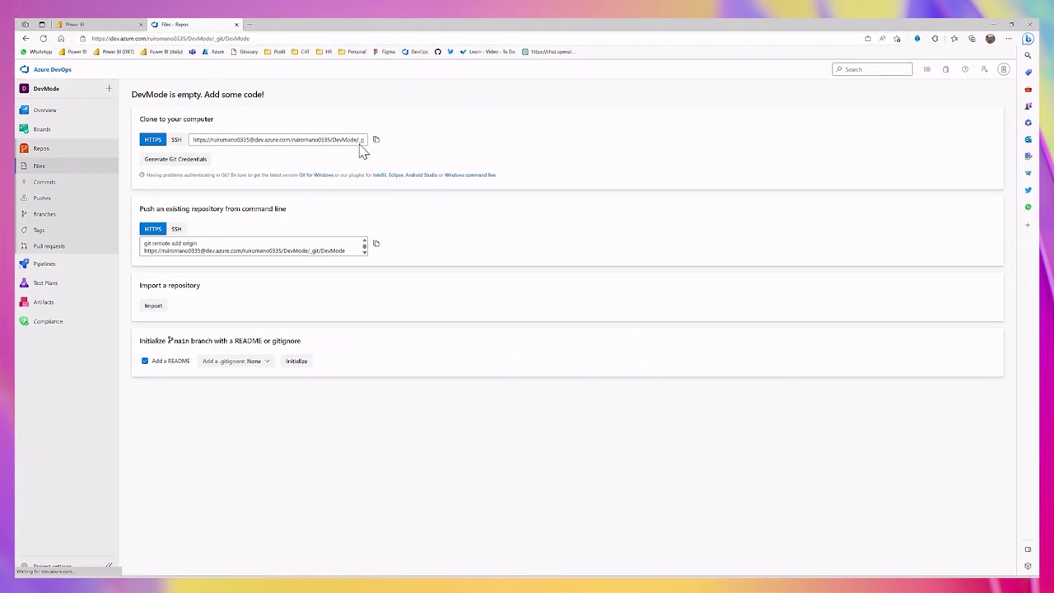
Copy the DevMode repository's HTTPS clone URL and add it as a remote of the PBIP repository in Visual Studio Code
click(318, 142)
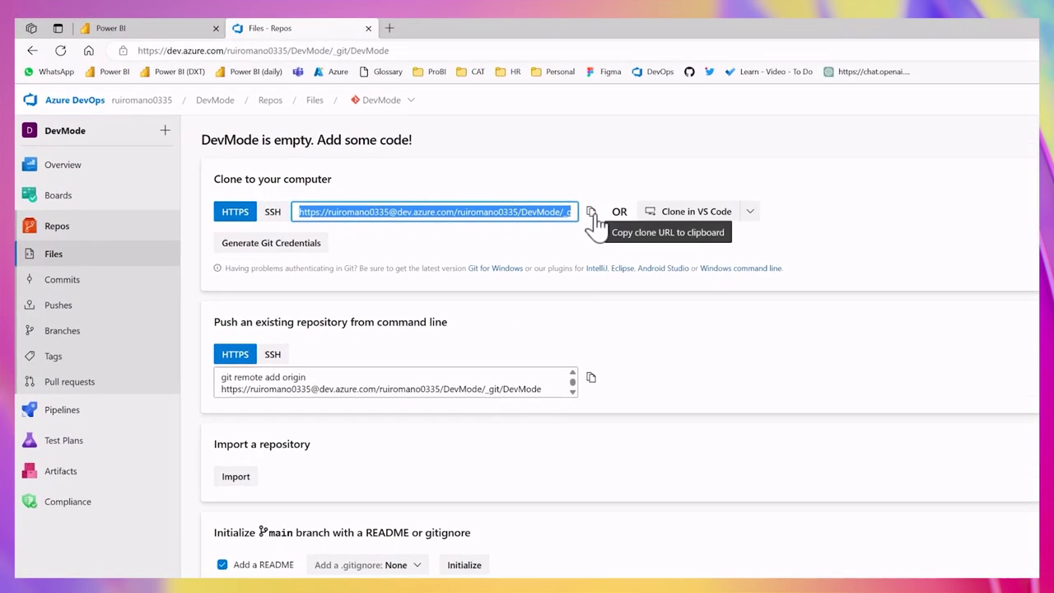
click(591, 212)
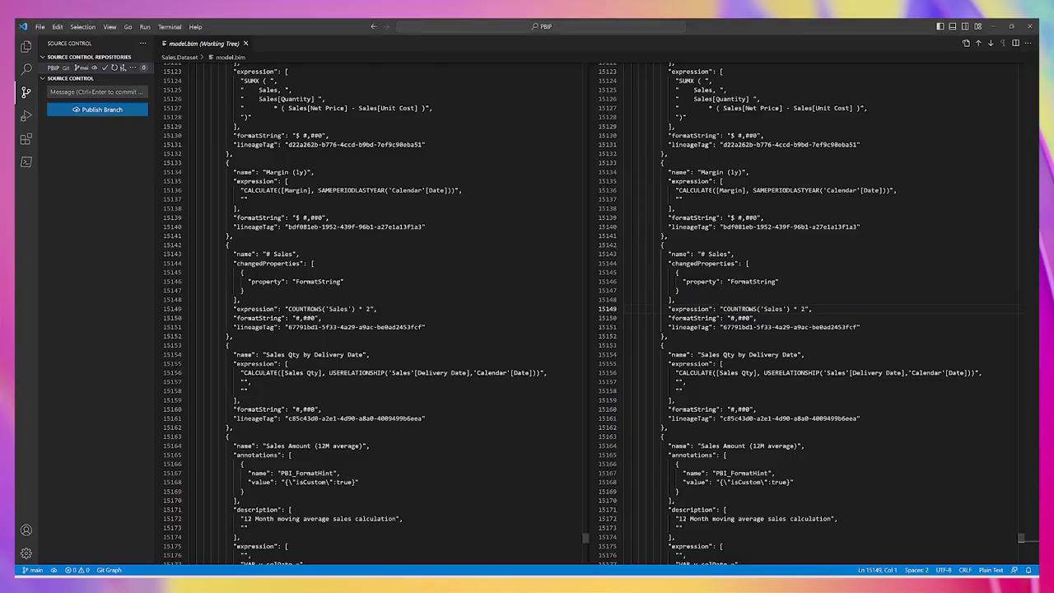
click(133, 69)
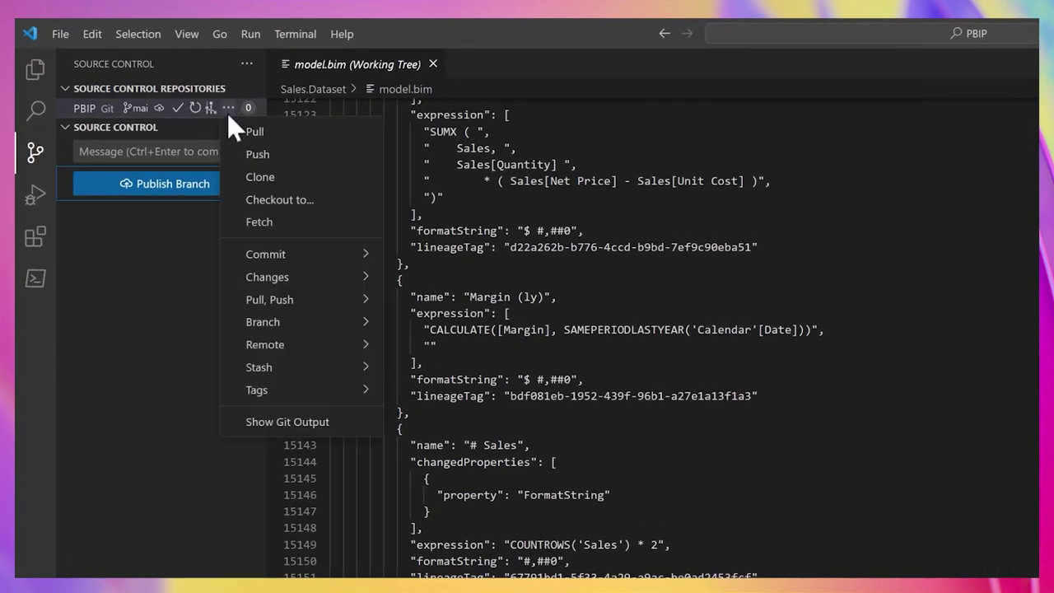
mouse_move(305, 346)
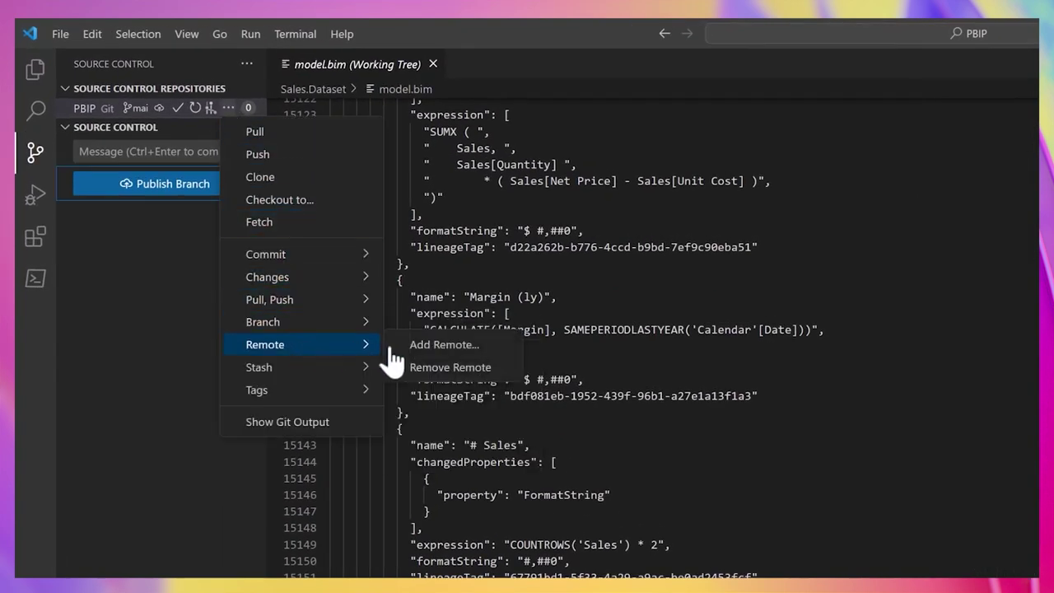
click(444, 347)
key(ctrl+v)
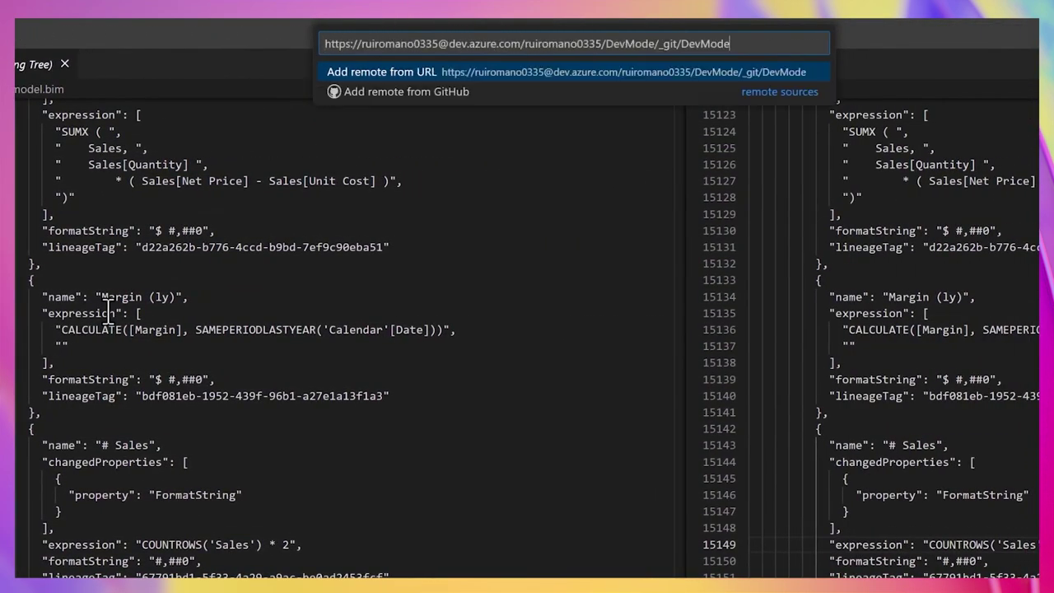
key(Return)
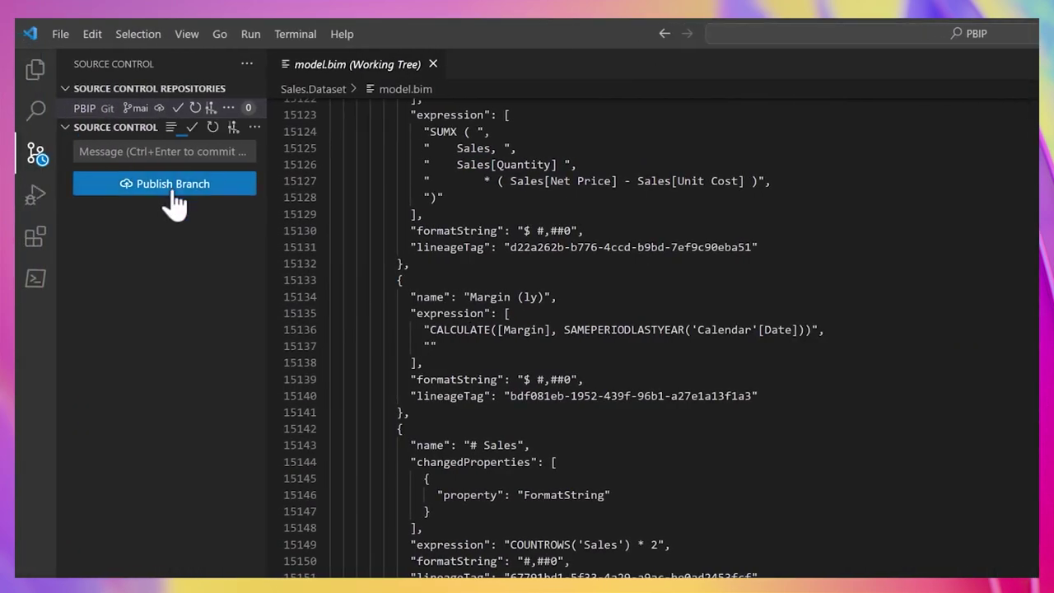
Publish the main branch to the remote and reload the DevMode repository page in the browser
click(173, 202)
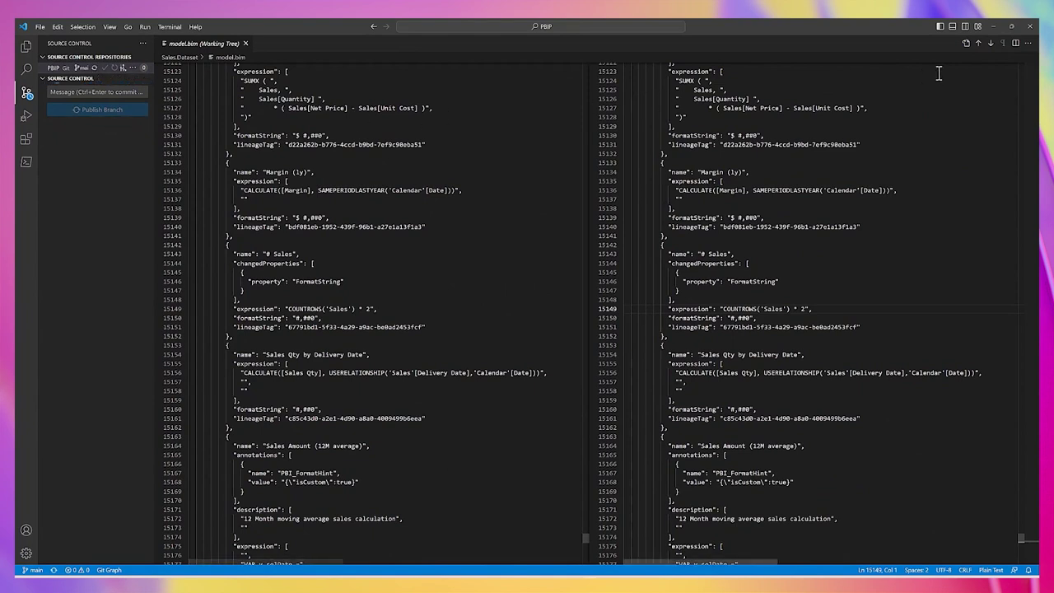
click(993, 27)
click(43, 38)
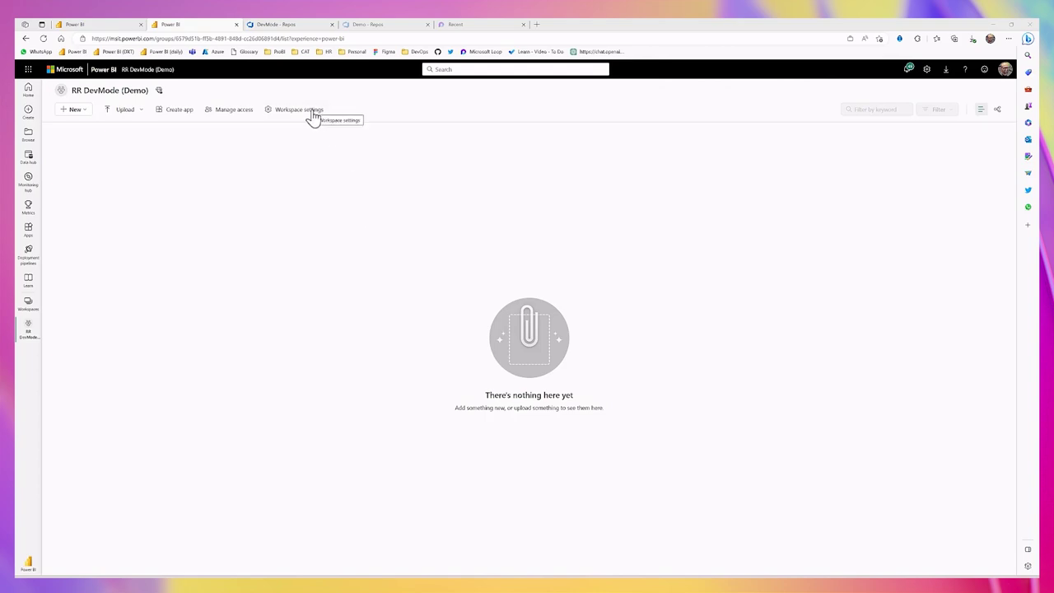
Connect and sync the RR DevMode (Demo) workspace to the personal Azure DevOps organization, project DevMode, repository DevMode, branch main
click(313, 115)
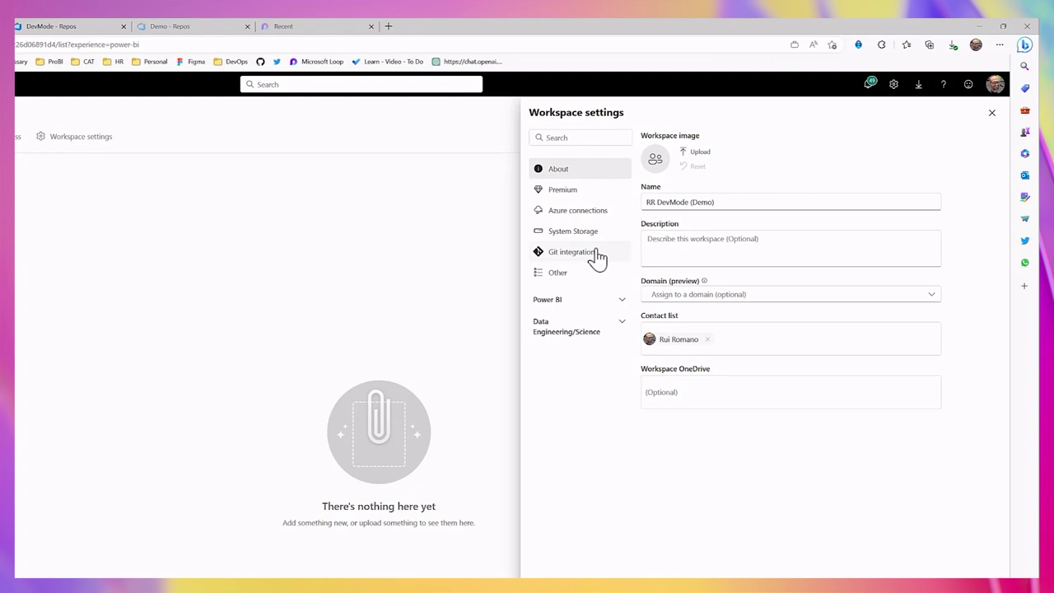
click(597, 256)
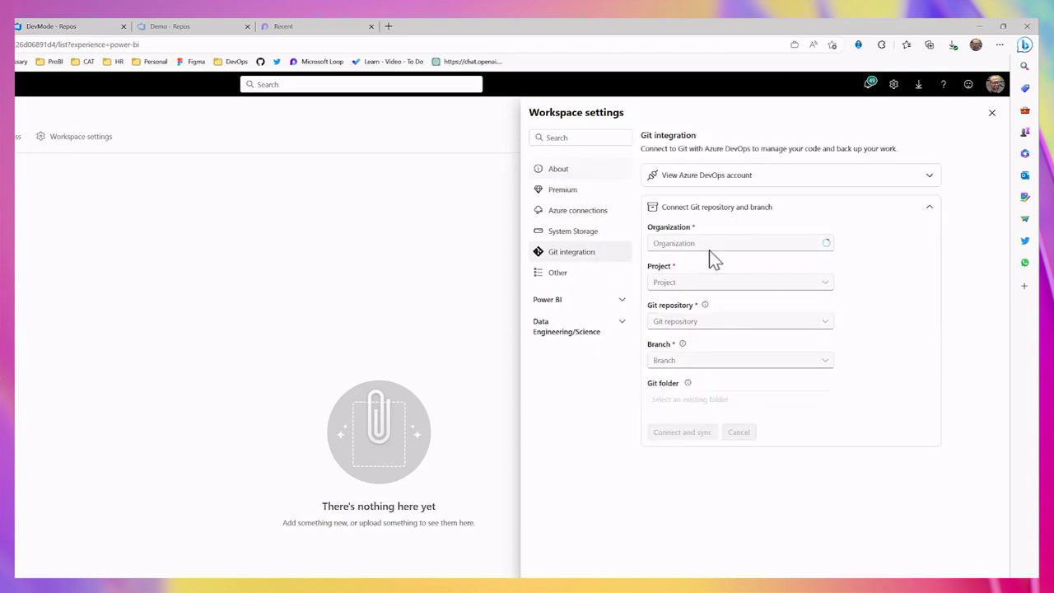
click(714, 245)
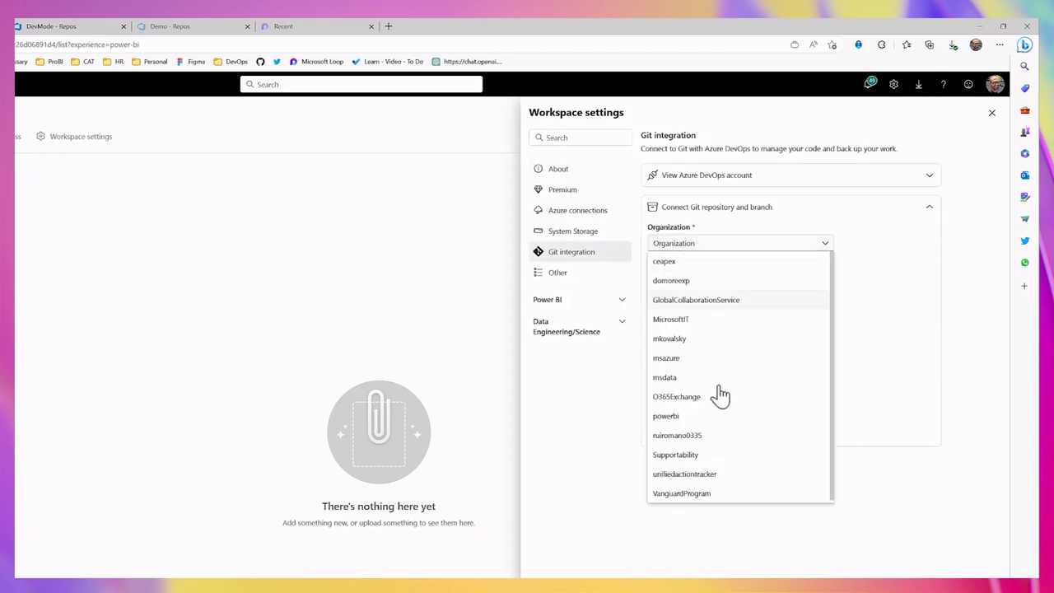
click(694, 436)
click(685, 283)
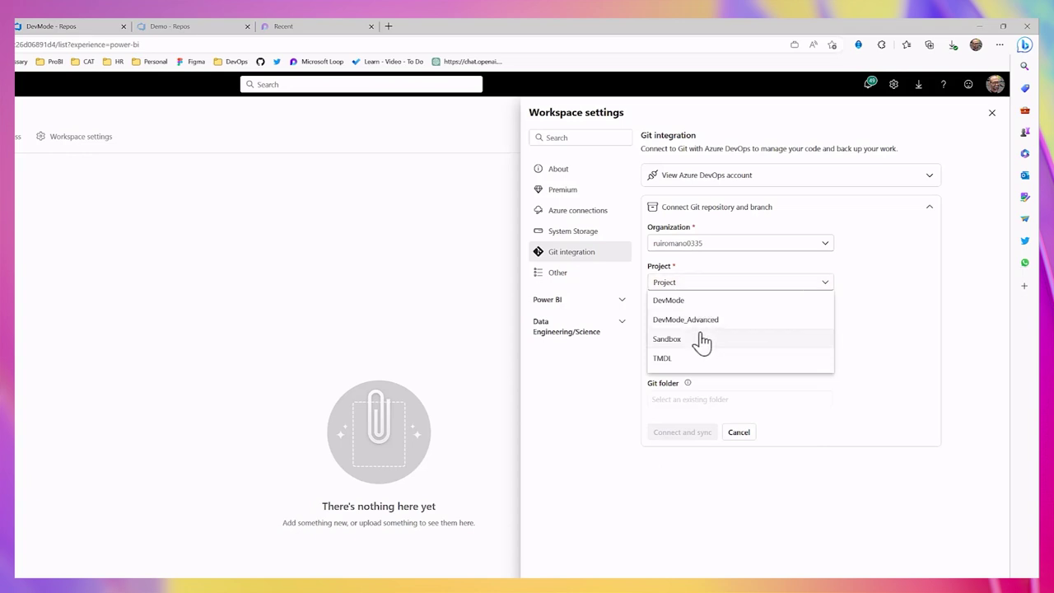
click(682, 301)
click(699, 329)
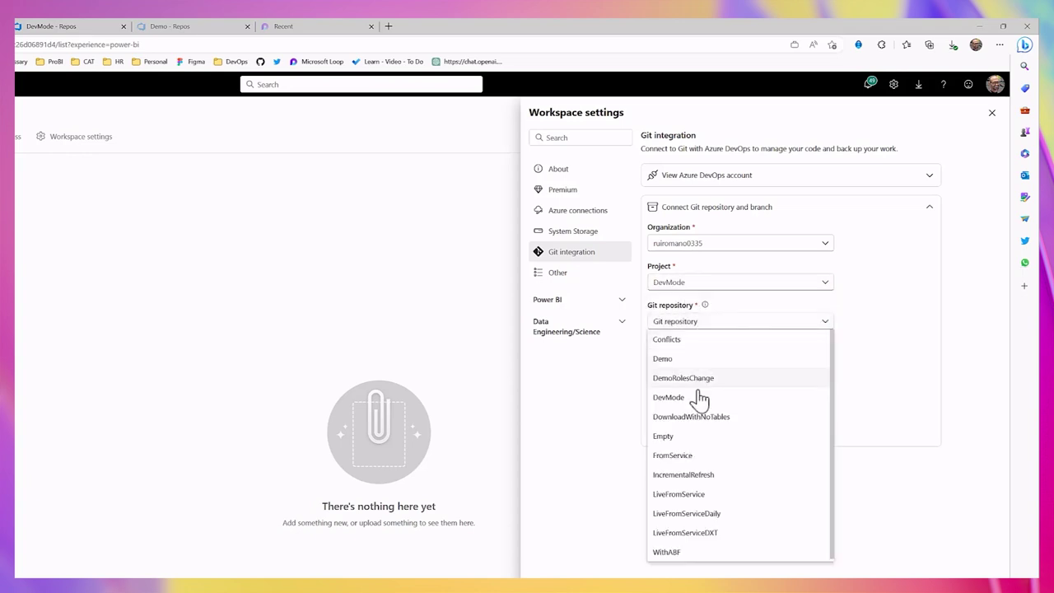
click(698, 398)
click(697, 365)
click(684, 402)
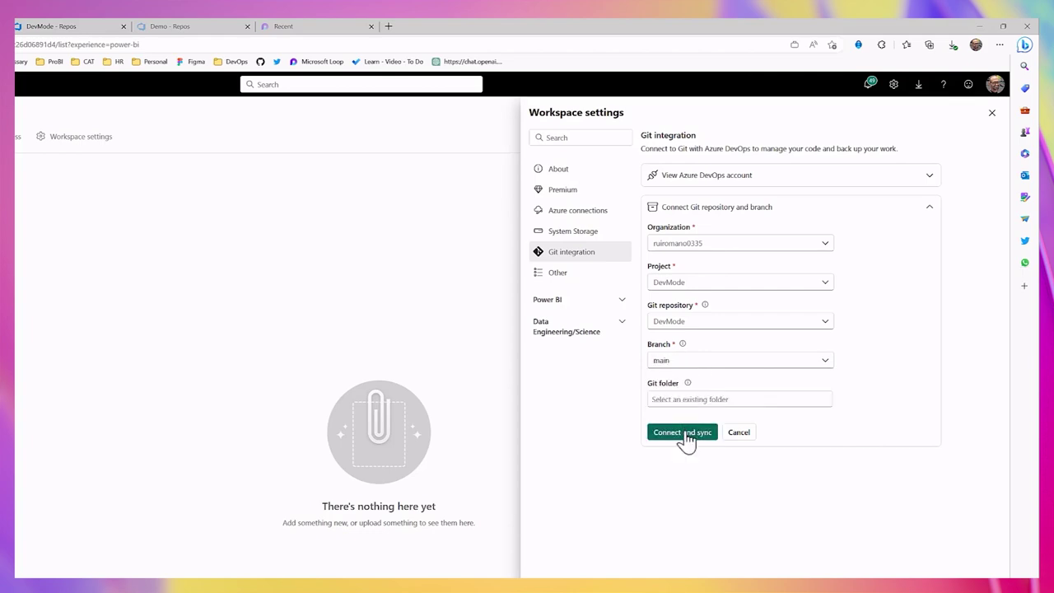
click(686, 435)
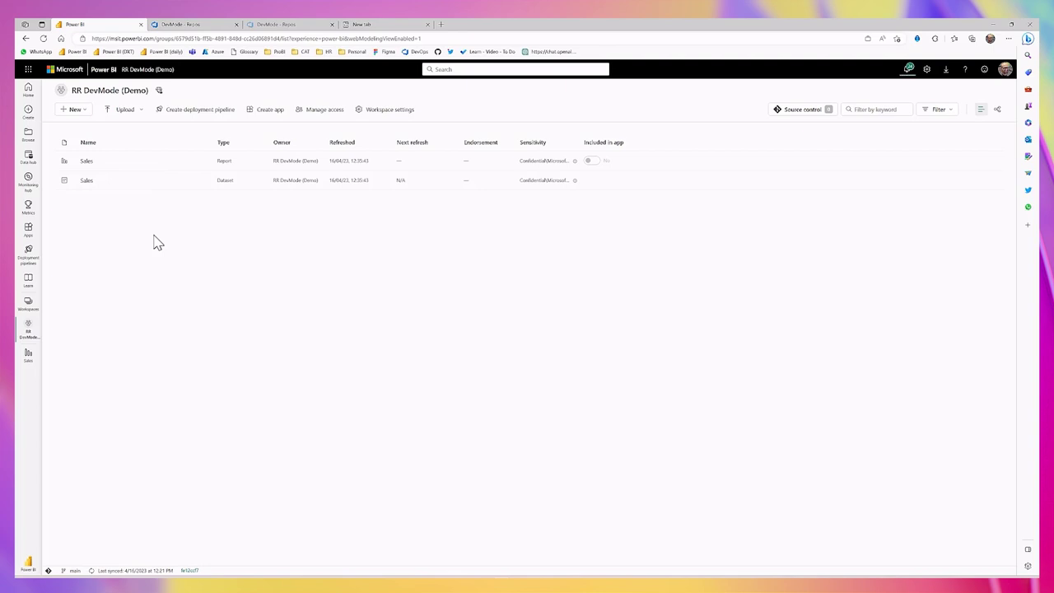
Open the Sales report for the workspace, set the Sales Amount card's background to dark red, and save the report
click(87, 162)
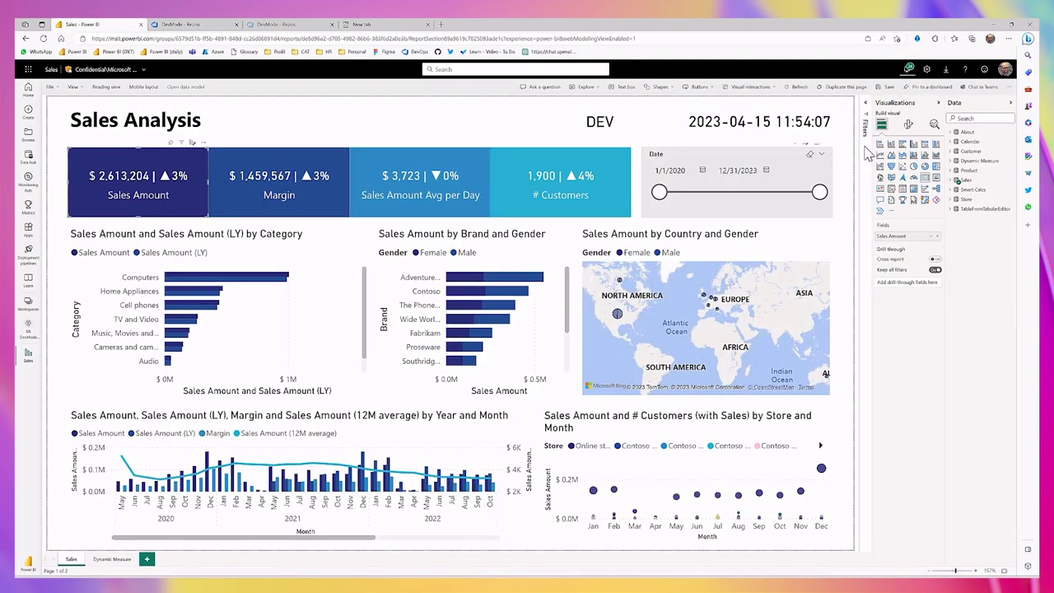
click(908, 123)
click(908, 161)
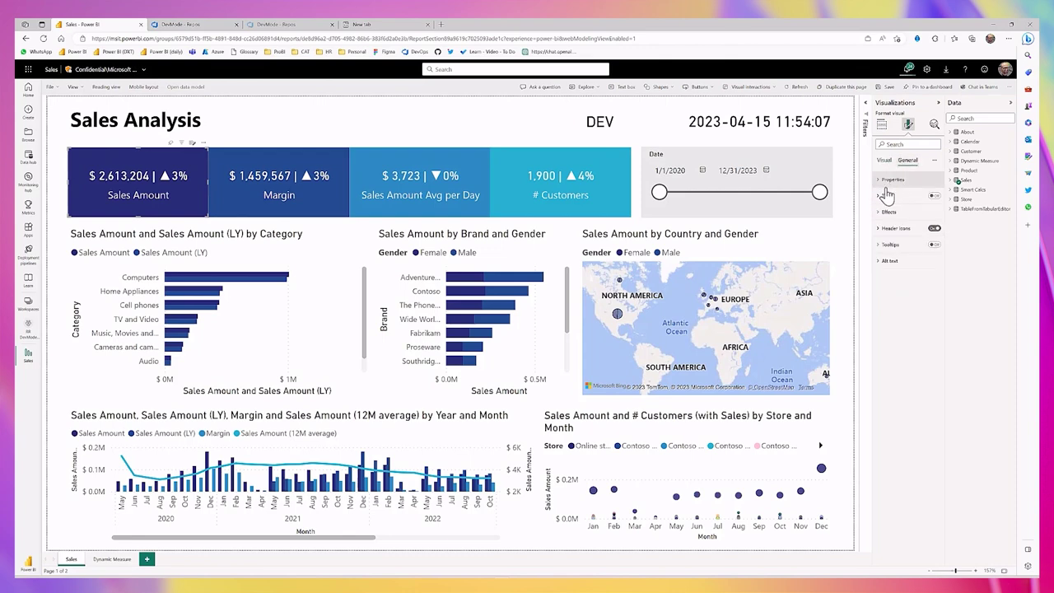
click(889, 212)
click(889, 252)
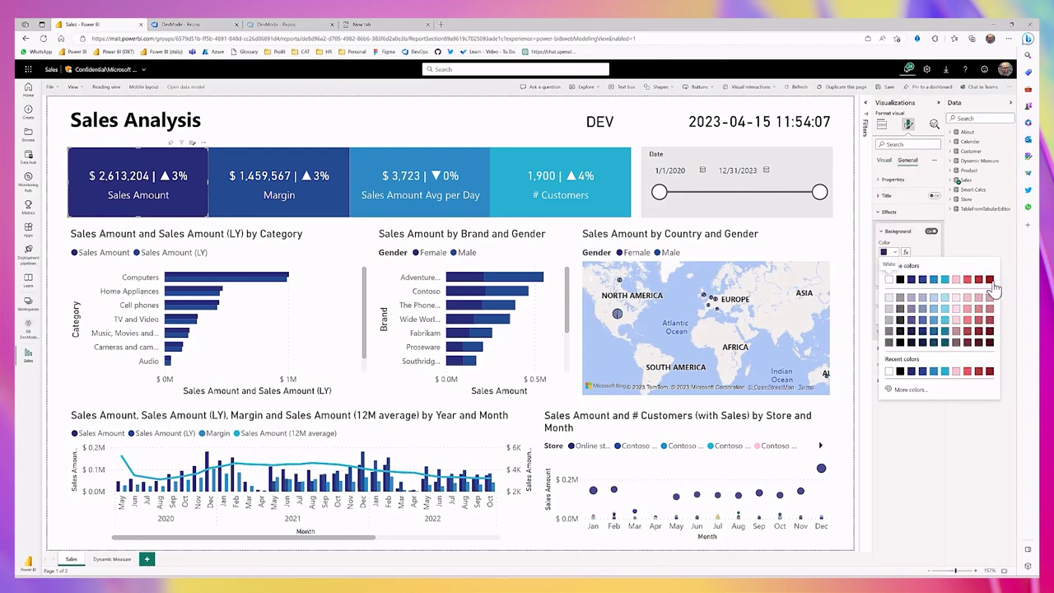
click(992, 283)
key(ctrl+s)
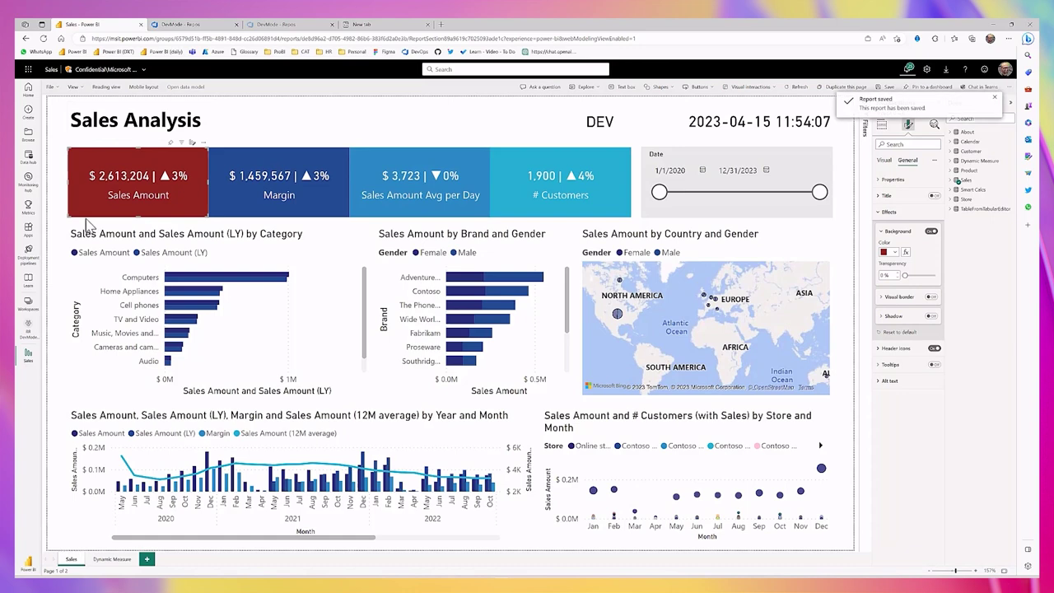
Create a report from the workspace's Sales dataset with a column chart of Sales Amount by Calendar Year
click(31, 334)
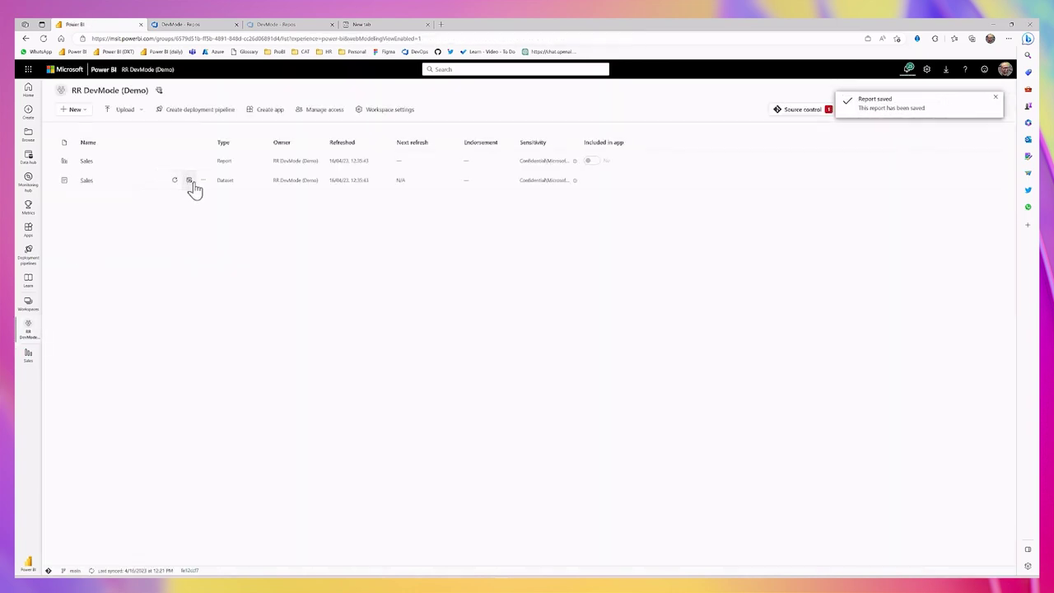
click(202, 181)
click(218, 212)
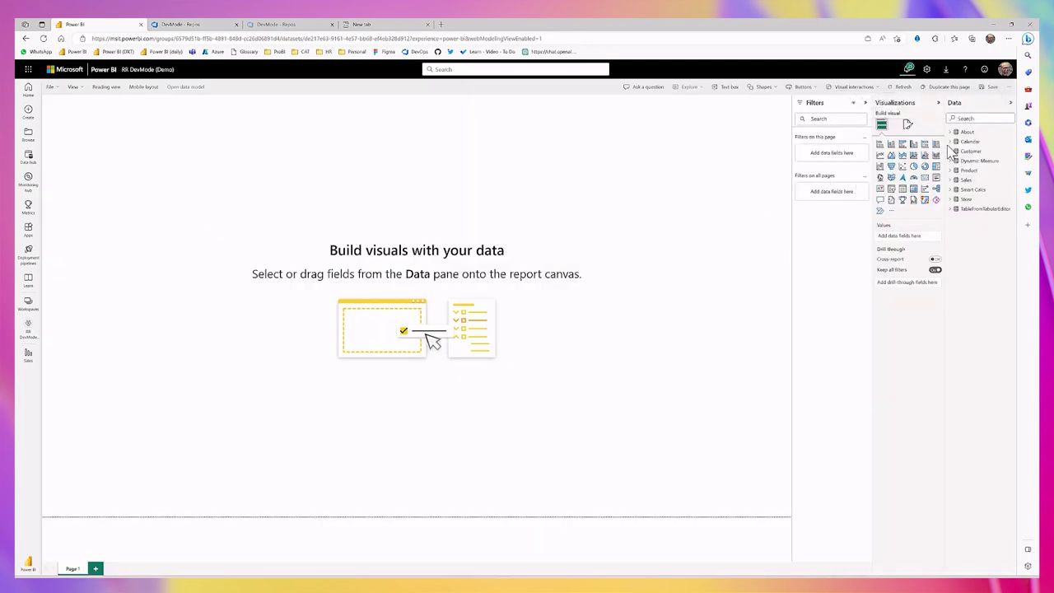
click(951, 180)
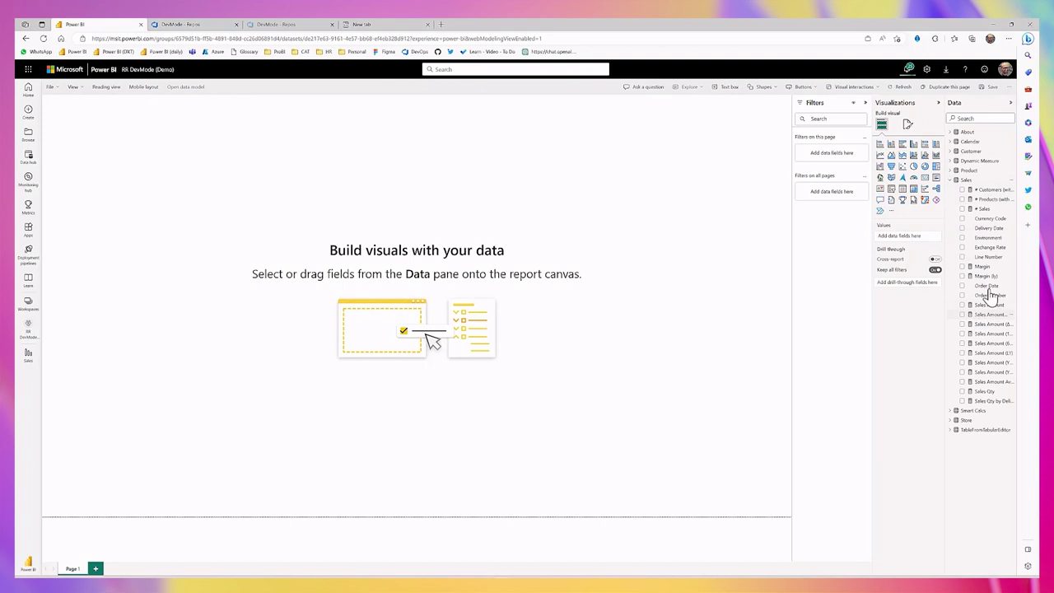
click(988, 305)
click(952, 142)
click(962, 353)
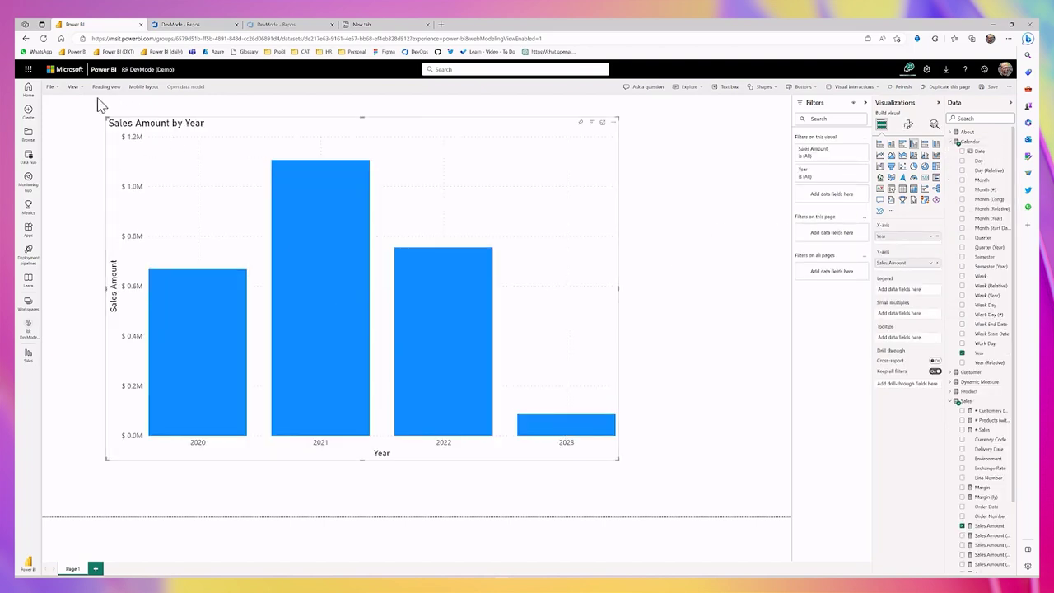
Save the new report as ReportFromService in the RR DevMode (Demo) workspace and return to the workspace list
click(50, 86)
click(81, 114)
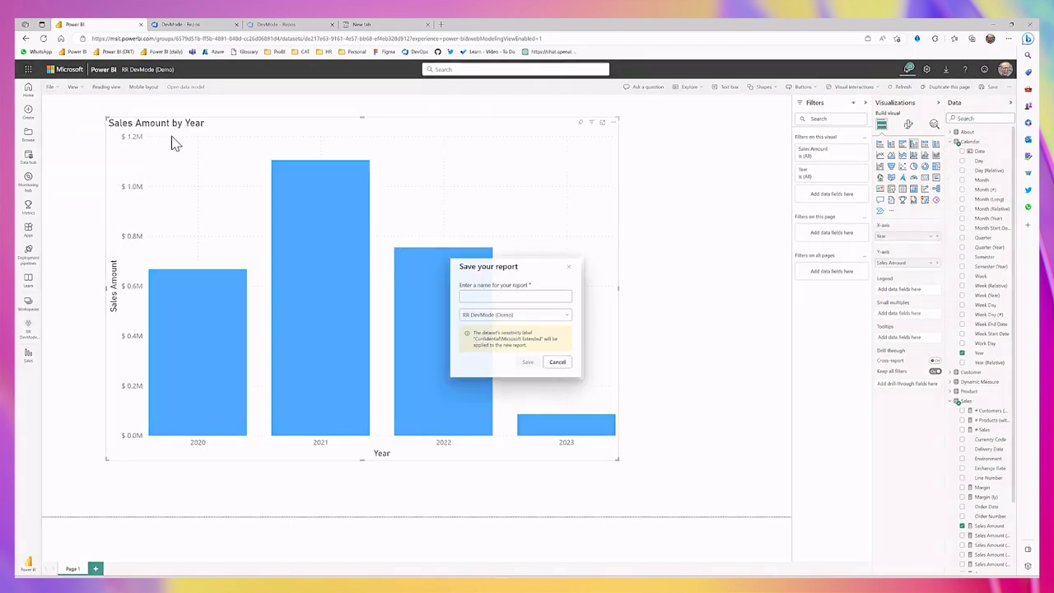
text(ReportFromService)
click(528, 368)
click(35, 336)
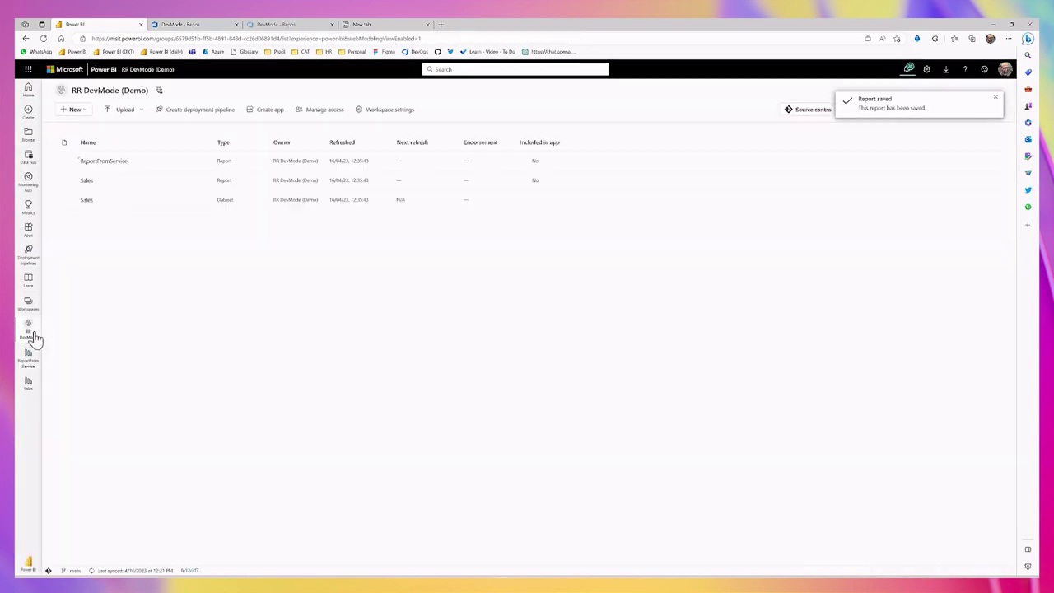
click(994, 98)
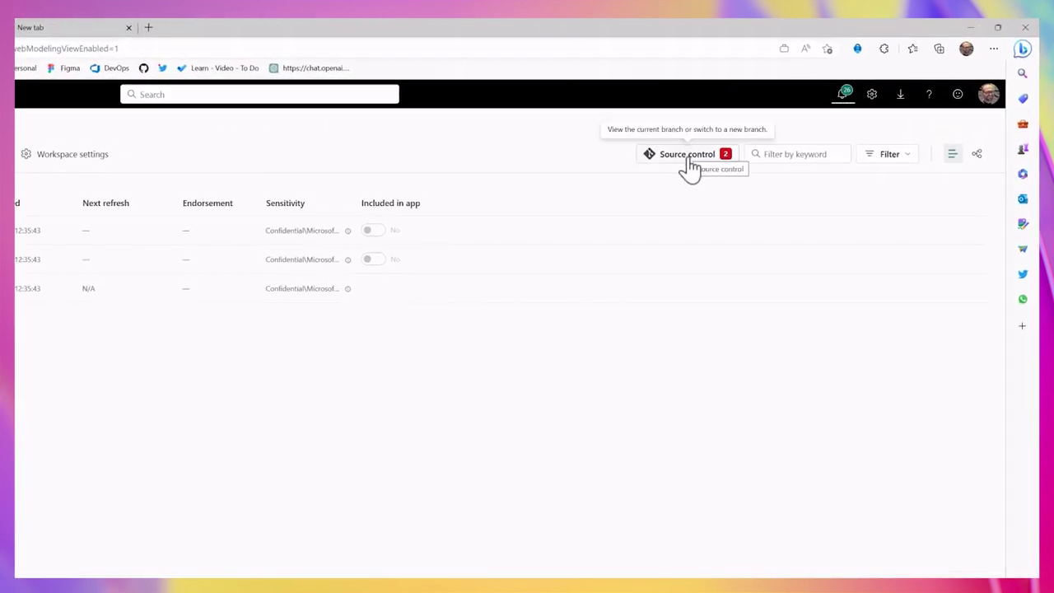
Commit the Sales and ReportFromService changes with the message "New report and change of card to red" and open the synced commit
click(689, 165)
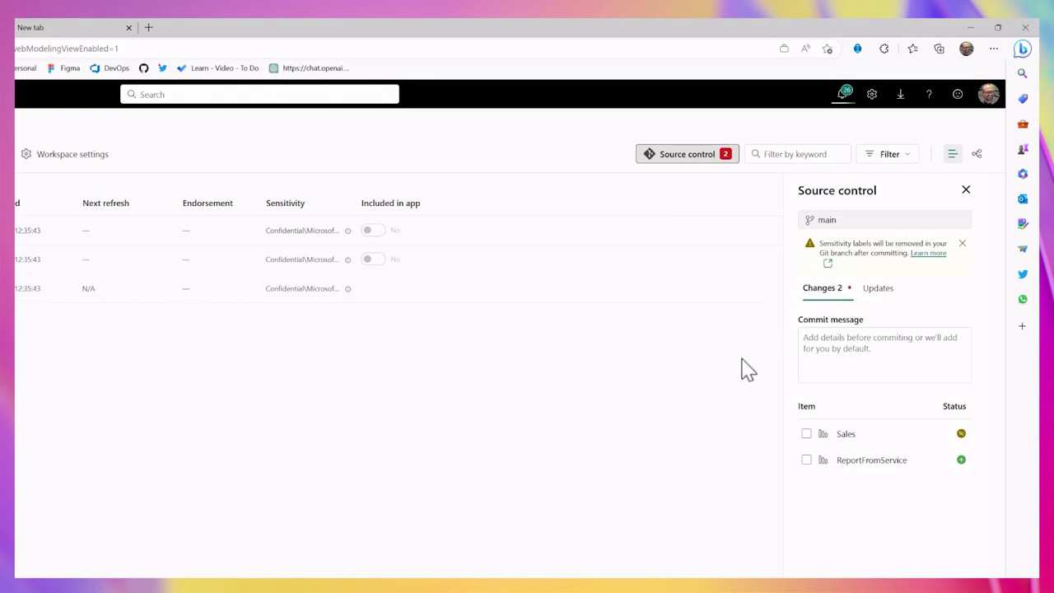
click(807, 434)
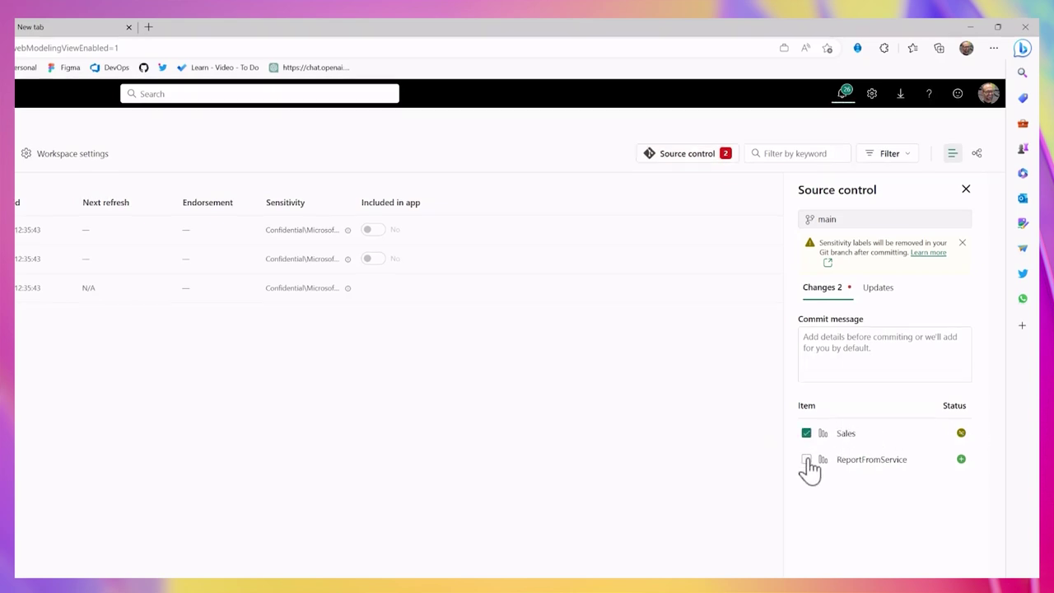
click(806, 460)
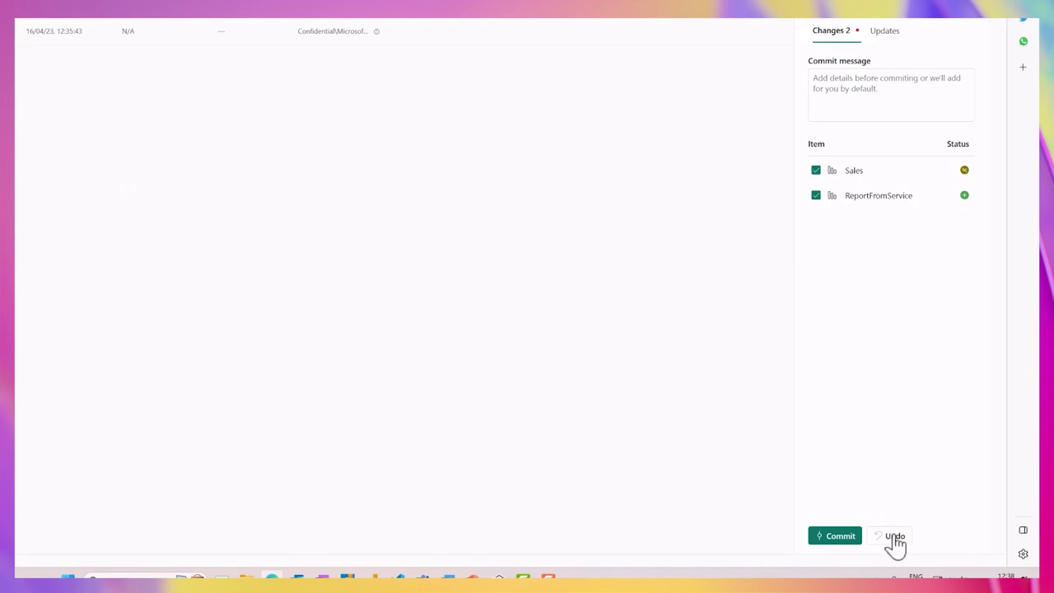
click(851, 99)
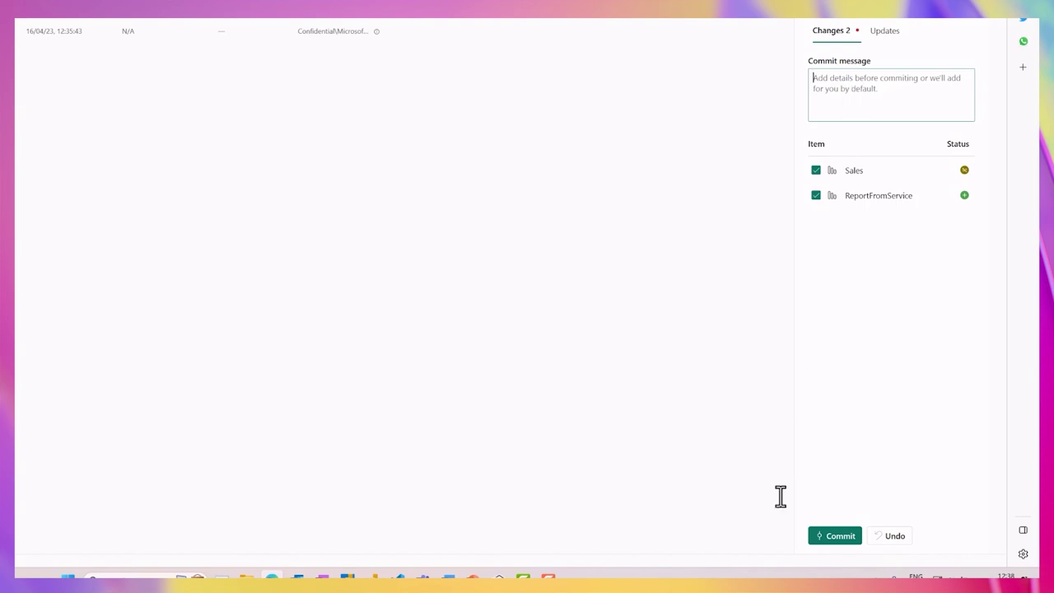
text(New report and change of card to red)
click(826, 539)
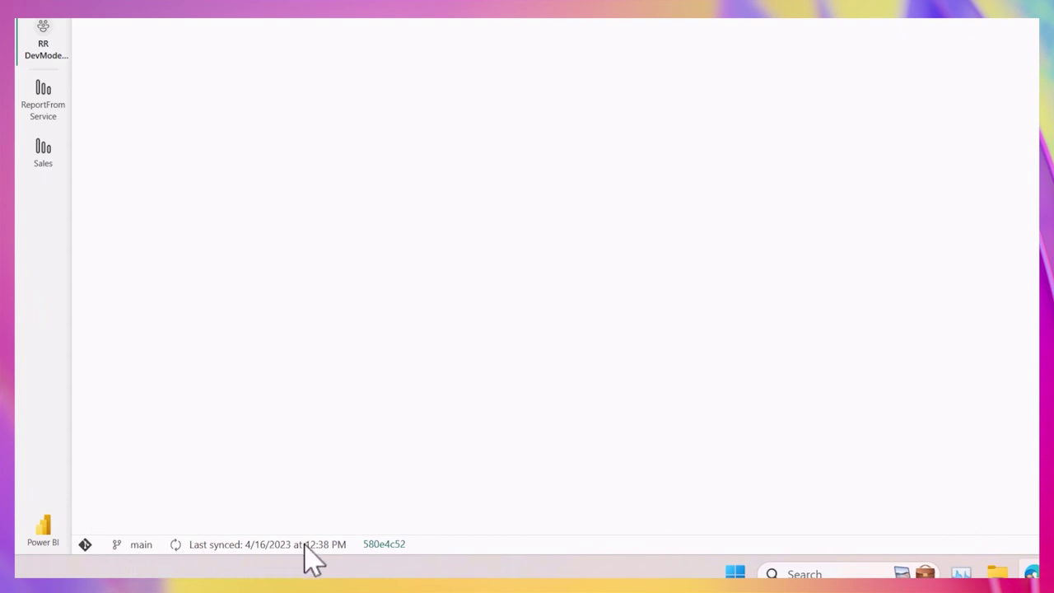
click(384, 544)
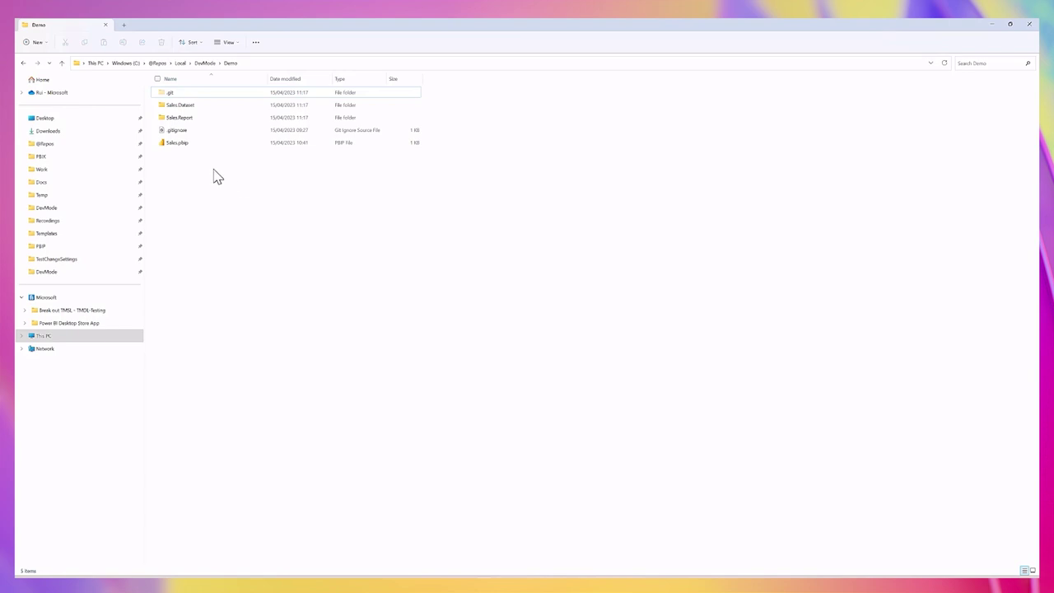
Switch to VS Code and pull the latest remote commits into the local PBIP repository on the main branch
drag(203, 172, 189, 103)
click(198, 105)
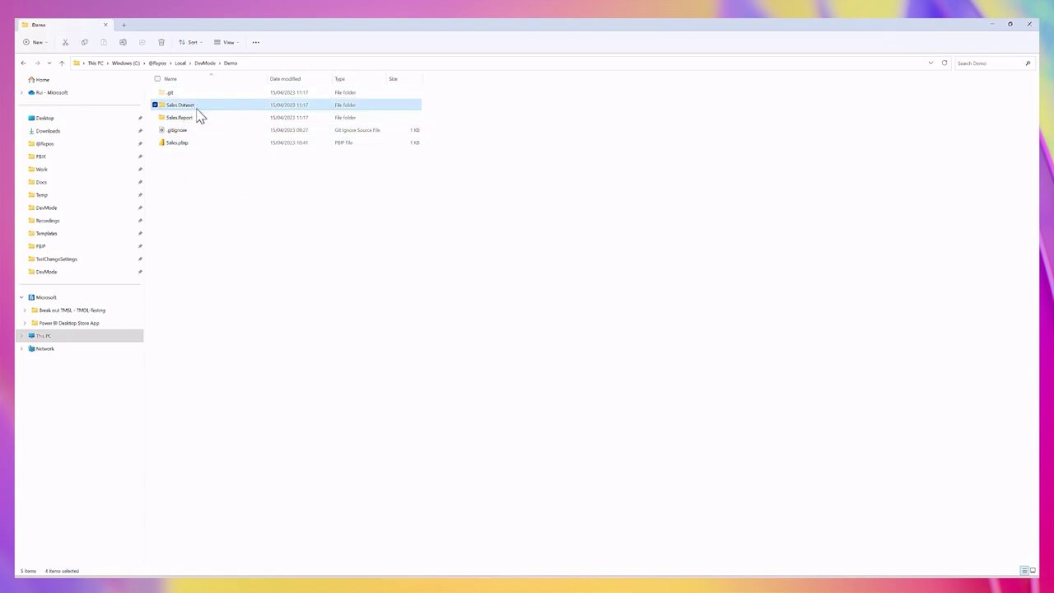
click(195, 120)
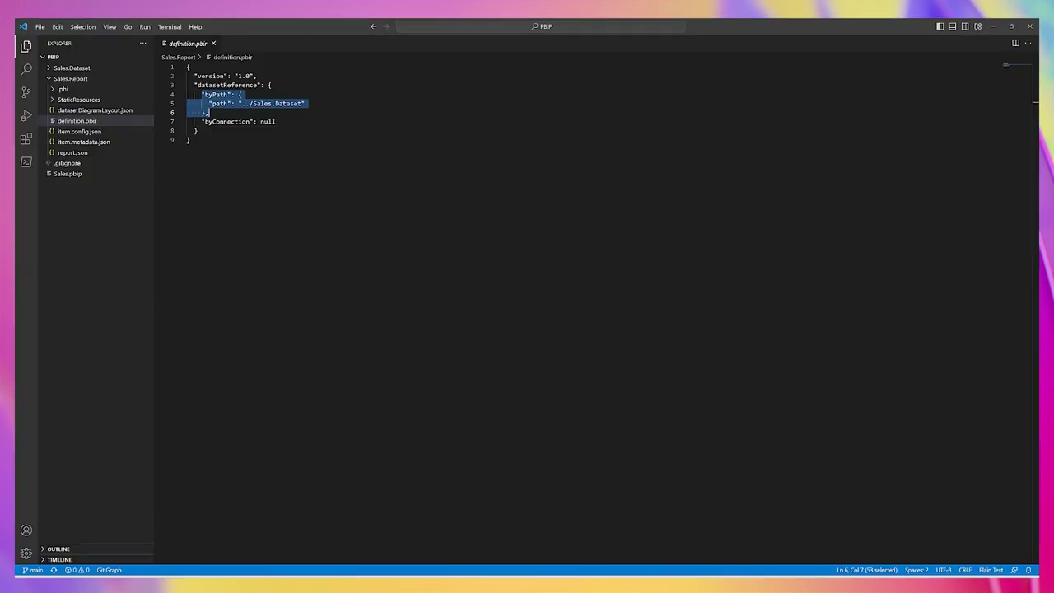
click(33, 156)
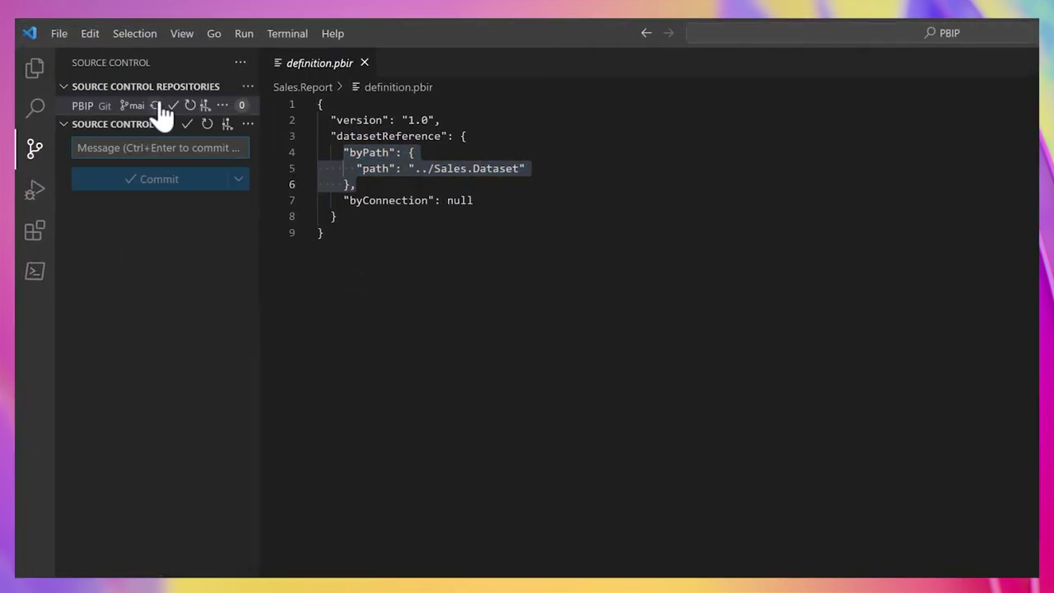
click(223, 106)
click(258, 154)
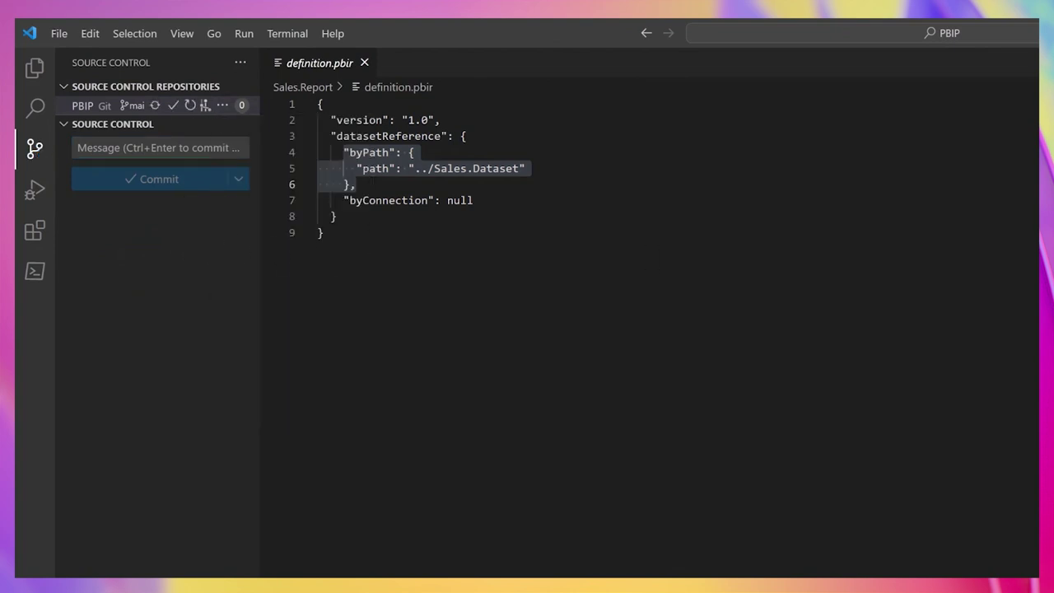
Open Sales.pbip from the local PBIP folder in Power BI Desktop, check the Sales Amount card, and return to the folder
key(alt+Tab)
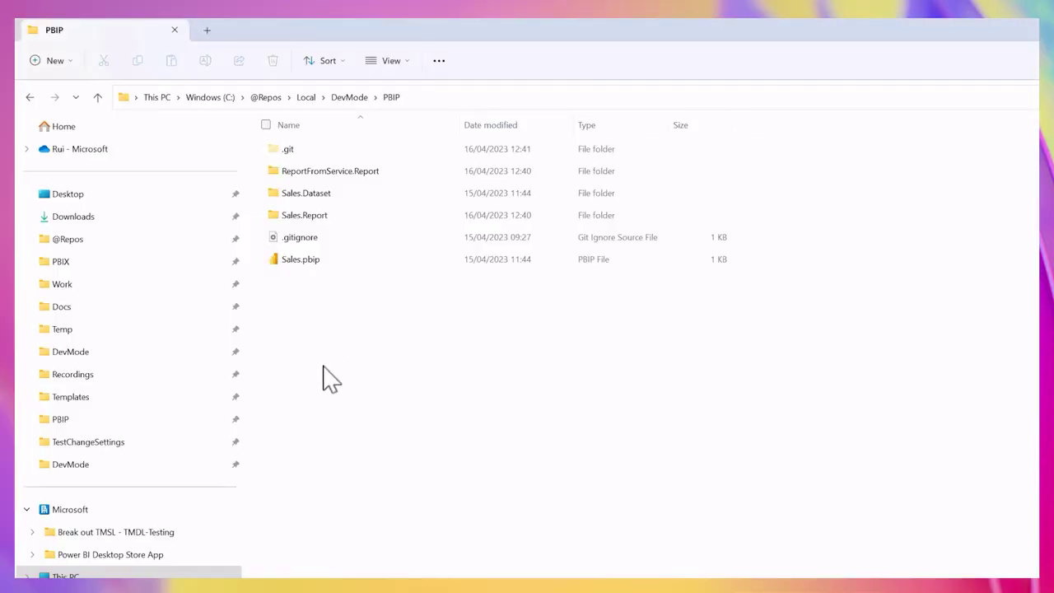
click(326, 172)
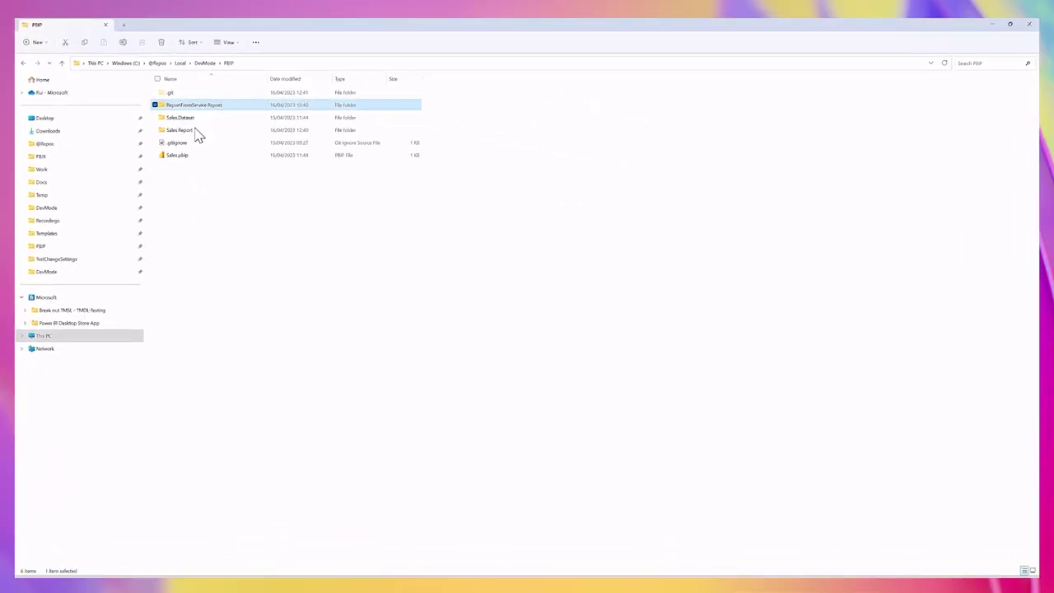
click(203, 189)
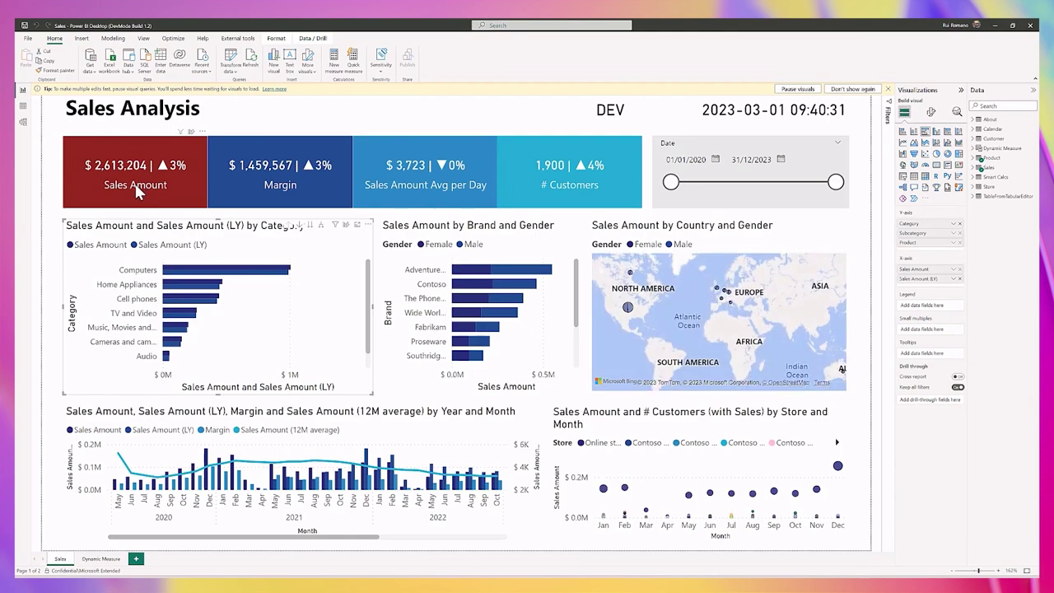
click(995, 26)
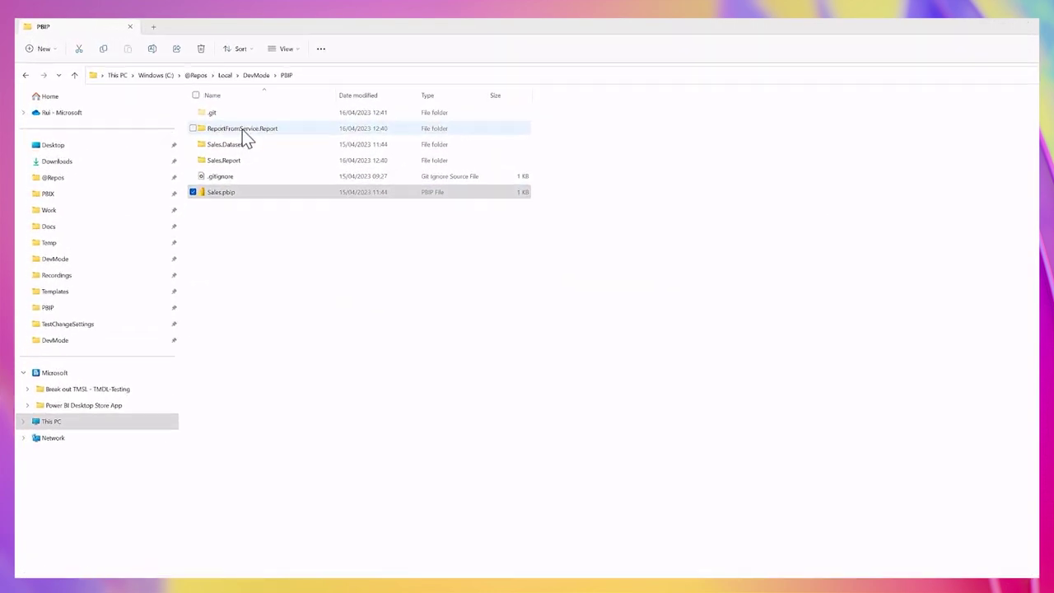
Open definition.pbir from the ReportFromService.Report folder in Power BI Desktop and inspect its transform options and the About, Customer and Product tables
double_click(313, 165)
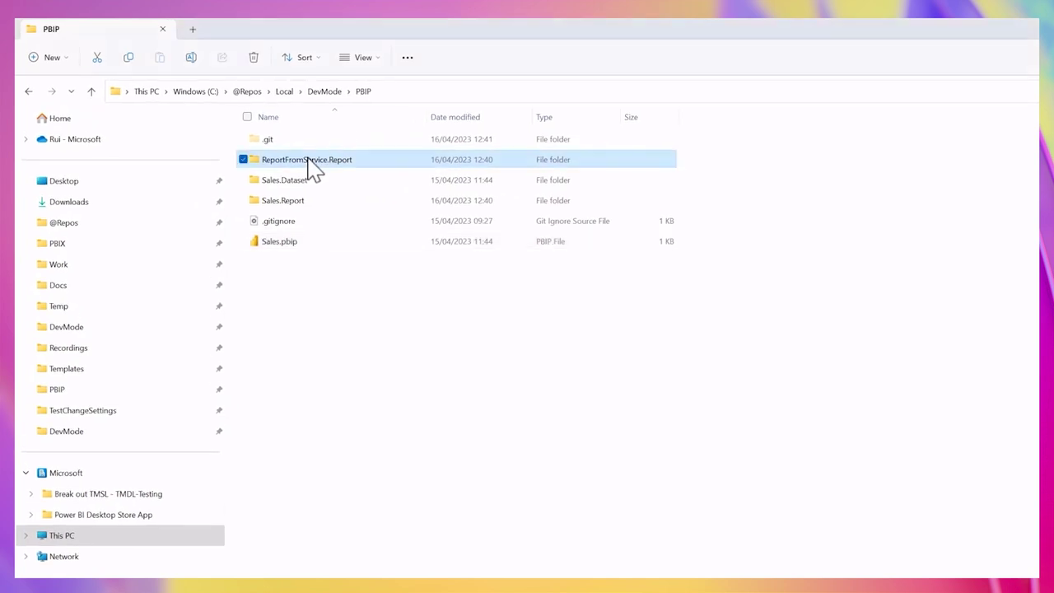
double_click(317, 159)
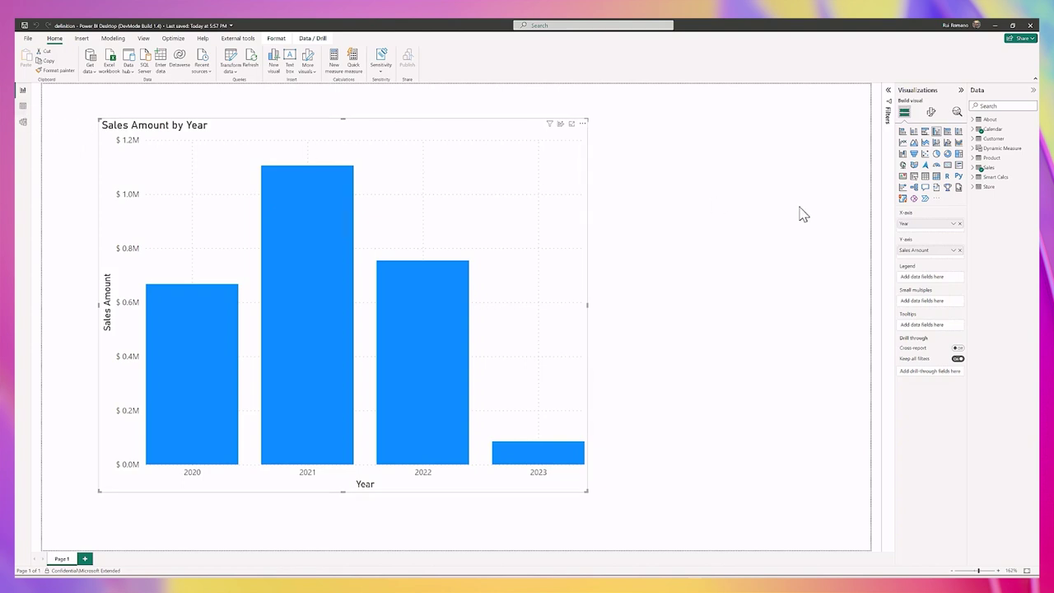
click(230, 69)
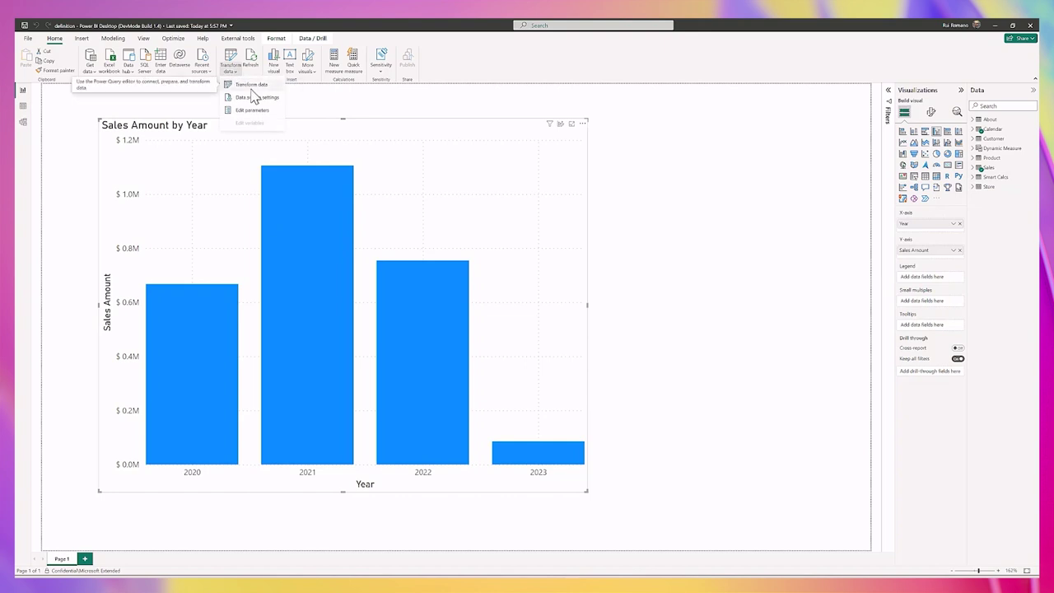
click(23, 108)
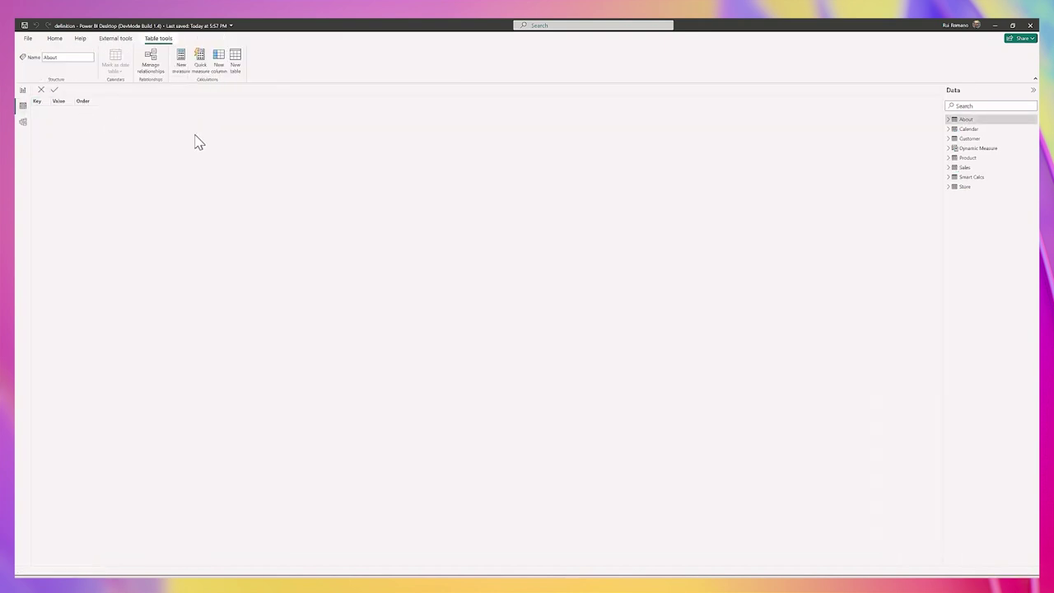
click(973, 139)
click(971, 158)
Switch to the Sales and Profit report, show its model diagram, and list the semantic model's objects by type
key(alt+Tab)
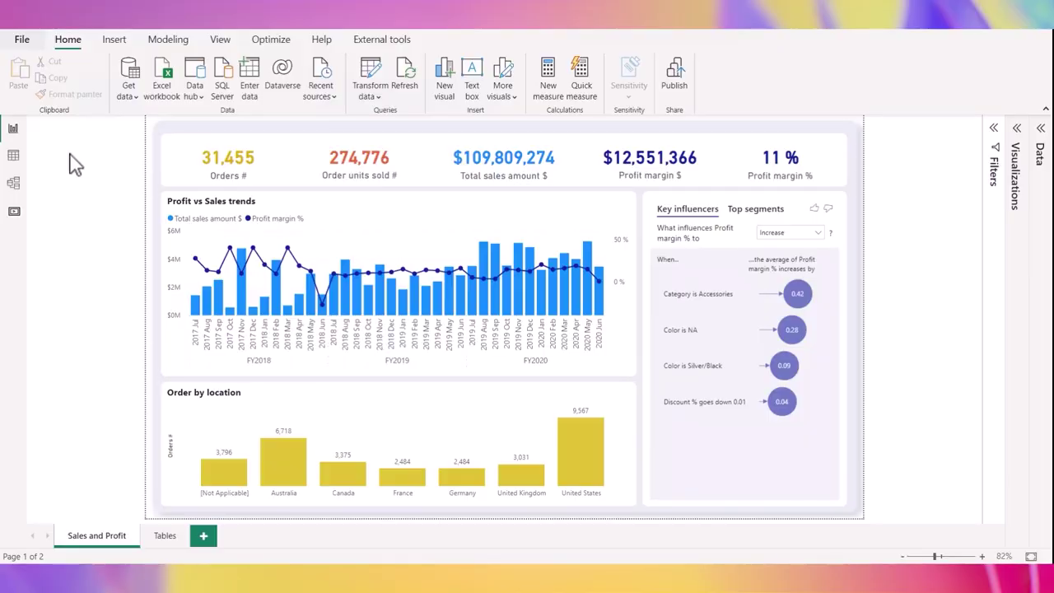
click(14, 183)
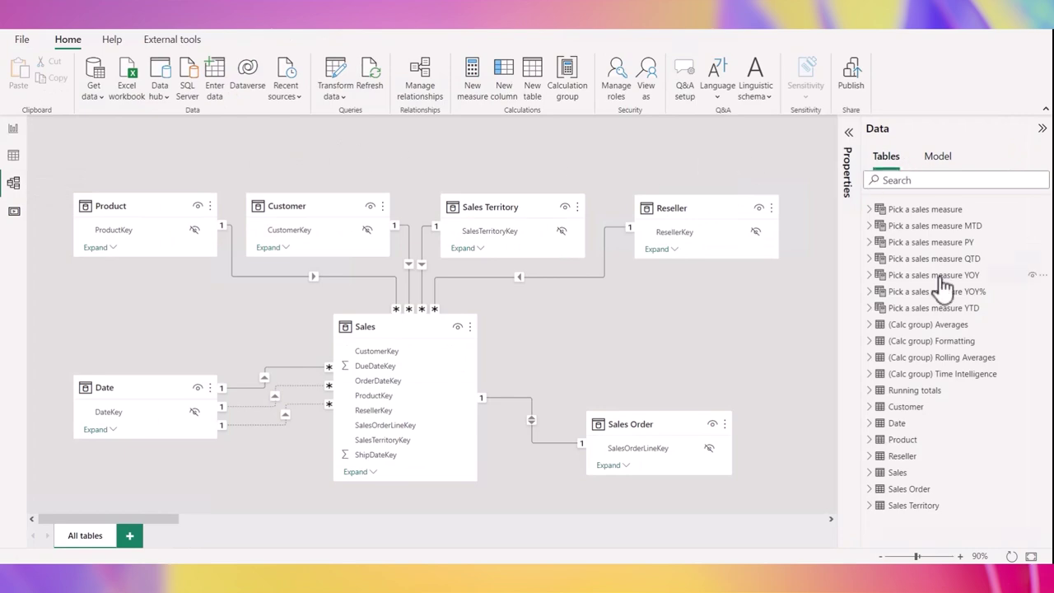
click(933, 160)
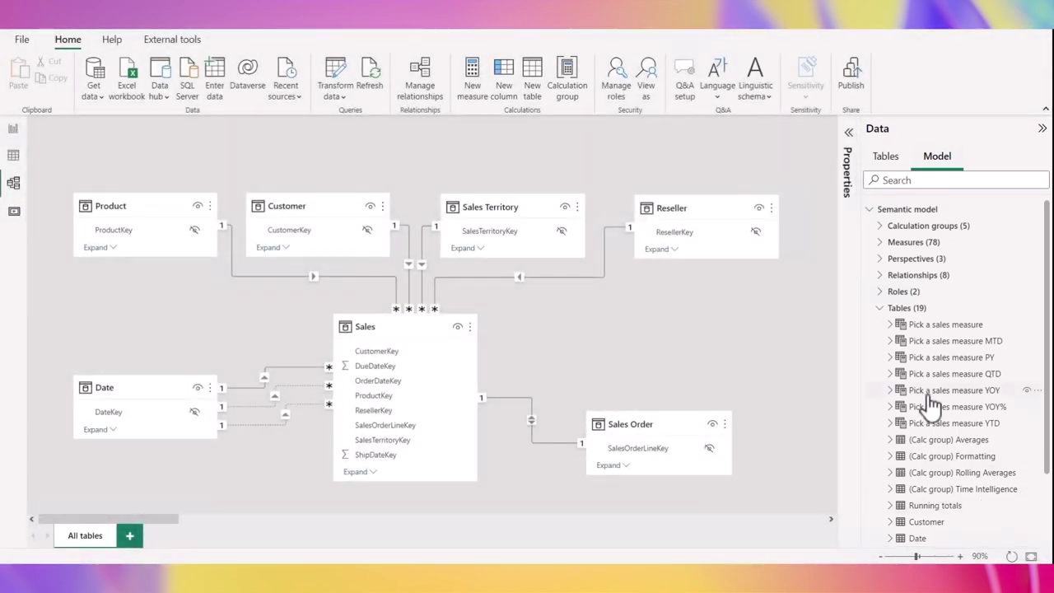
Examine the semantic model's Roles, Relationships, Perspectives and Measures groups one after another, collapsing each one again
click(881, 292)
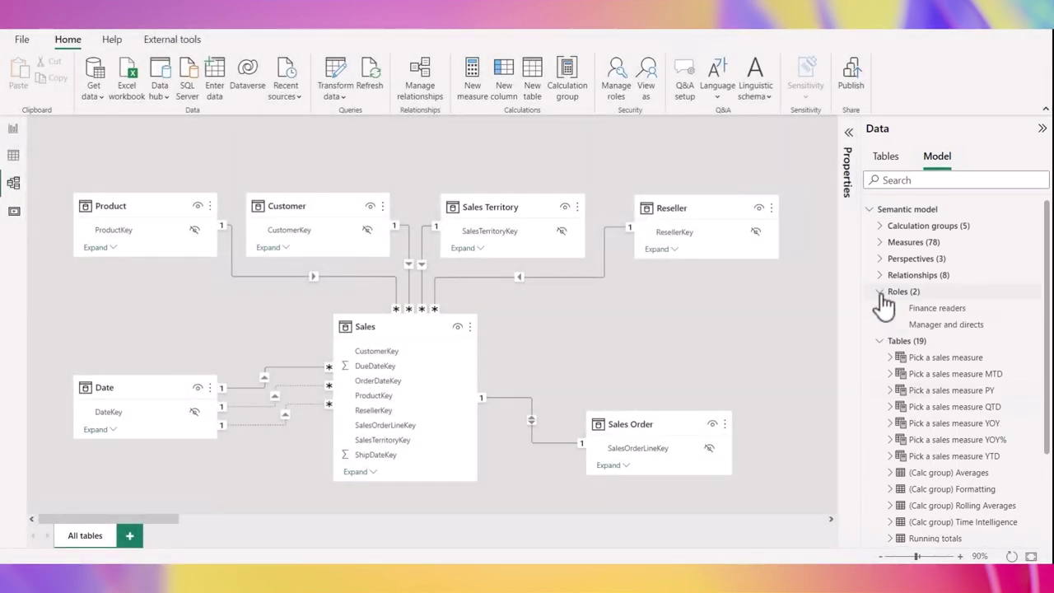
click(879, 292)
click(878, 275)
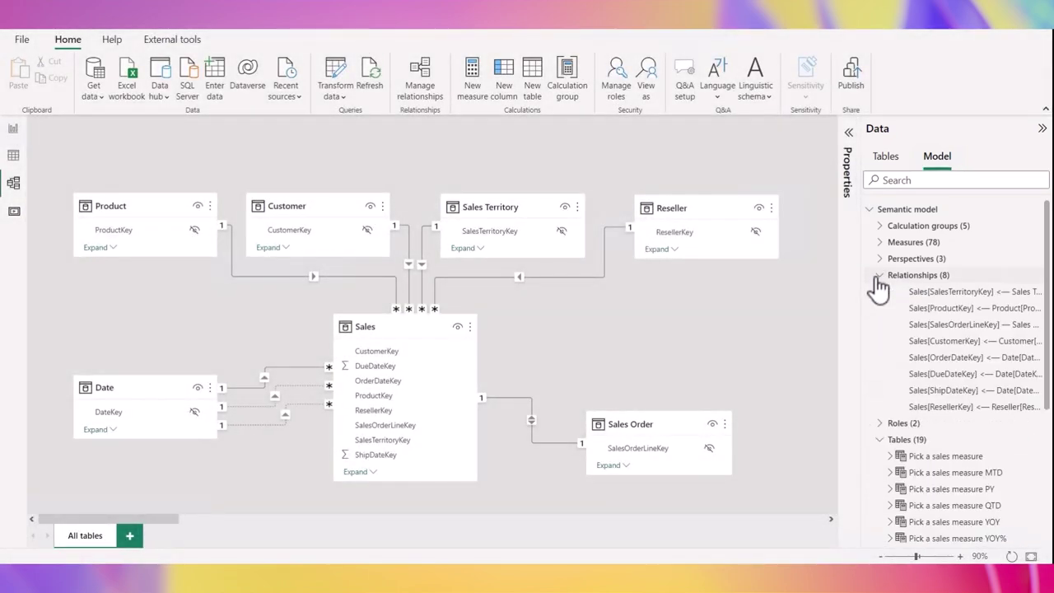
click(878, 275)
click(880, 259)
click(879, 258)
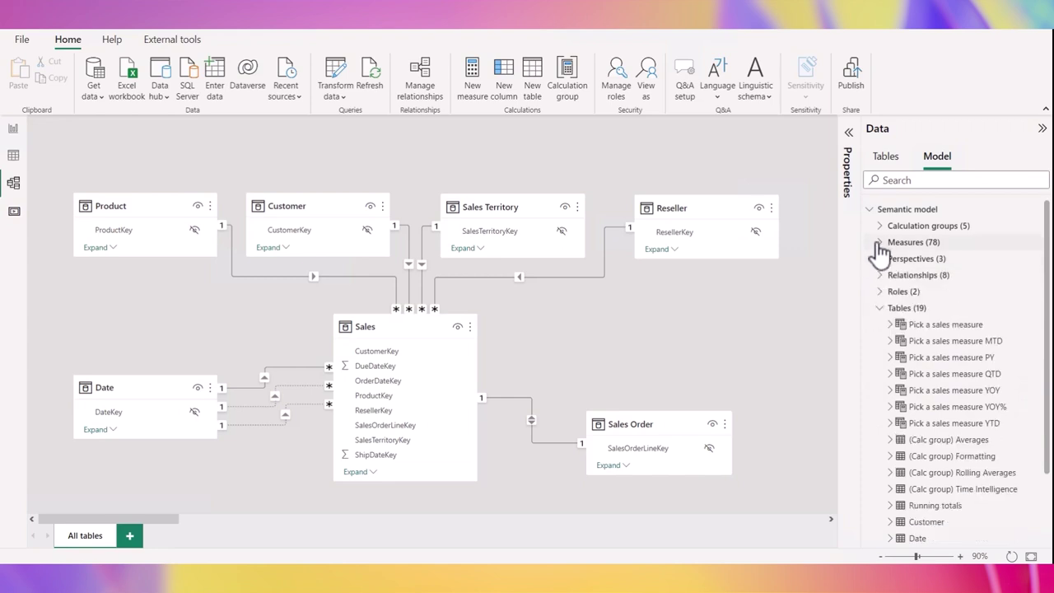
click(879, 242)
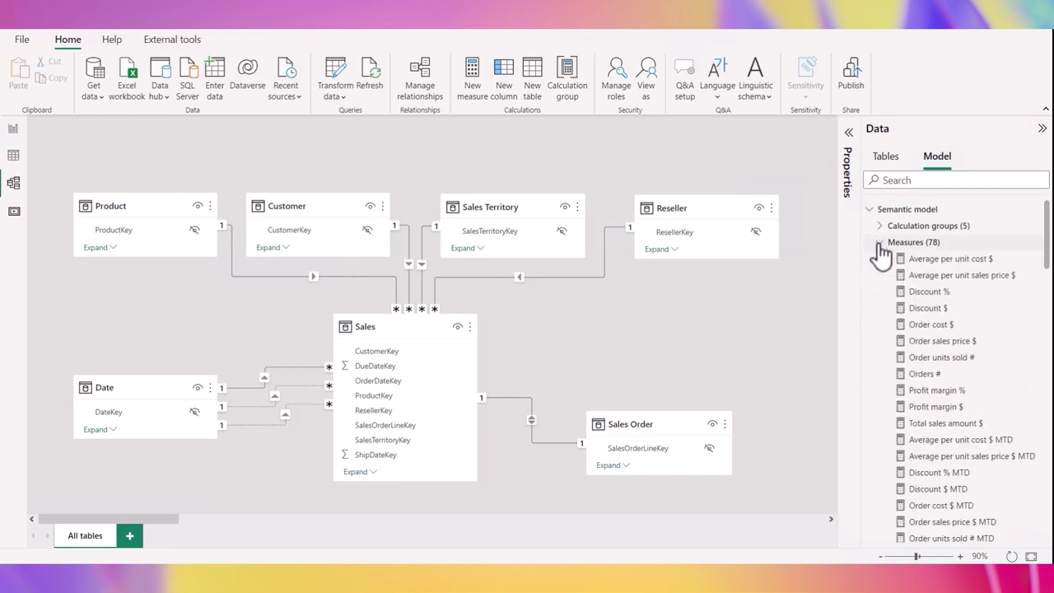
click(880, 243)
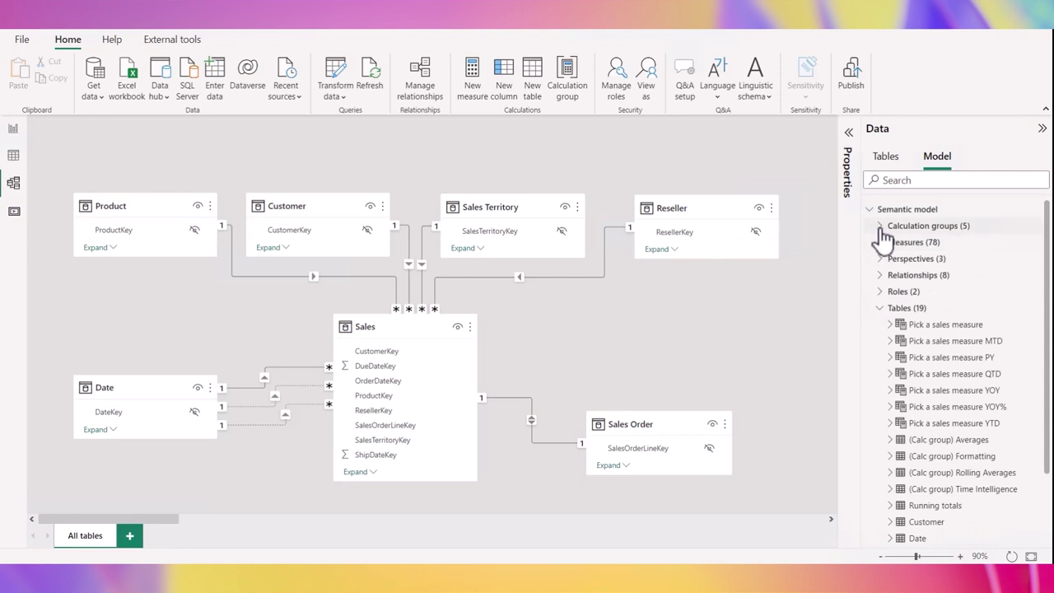
Expand the calculation items of the (Calc group) Time Intelligence calculation group and show the DAX formula of YOY%
click(879, 227)
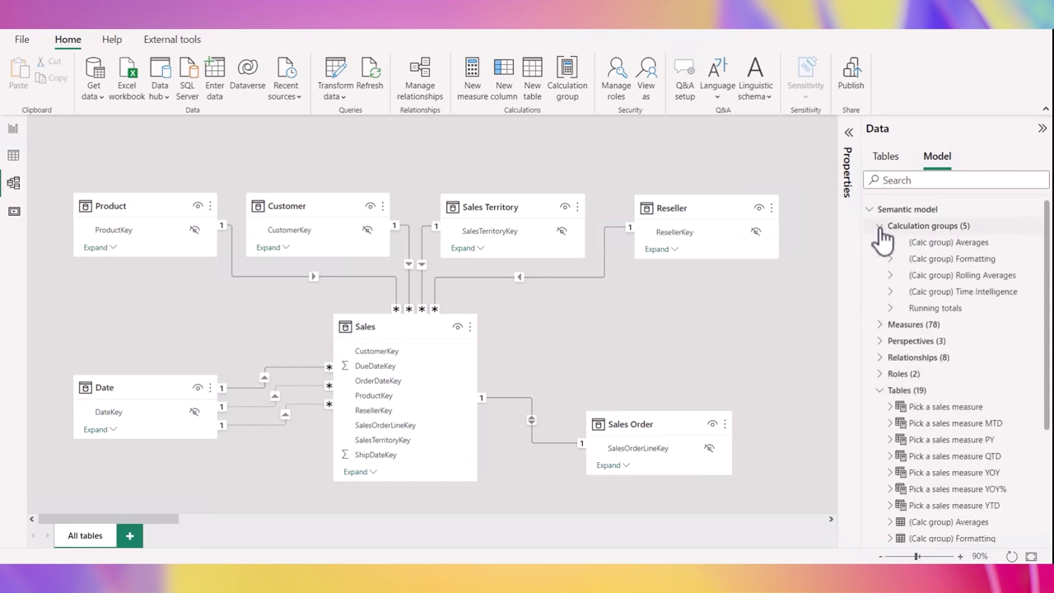
click(890, 292)
click(900, 308)
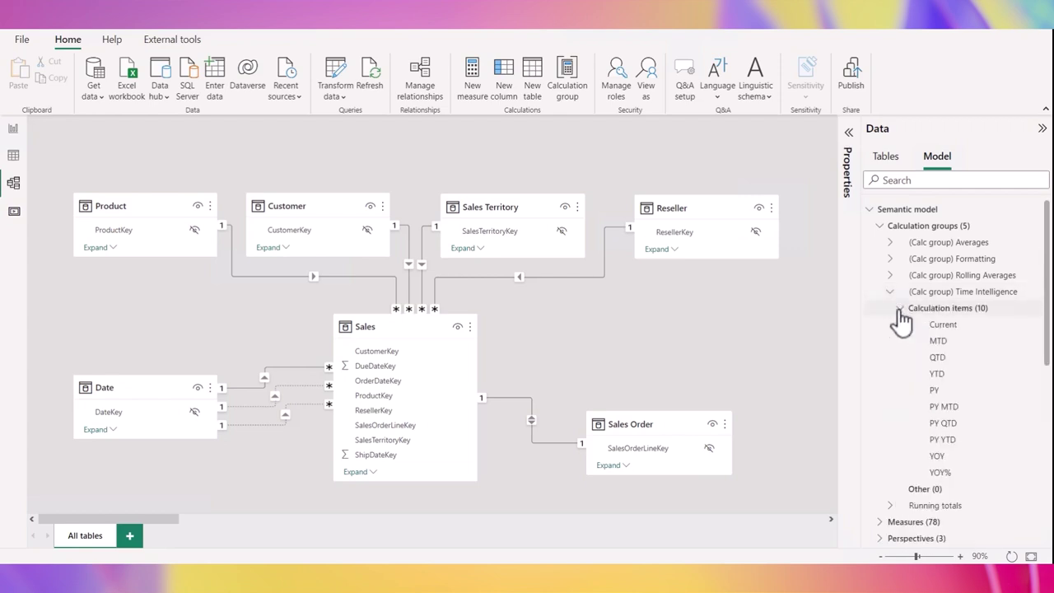
click(954, 477)
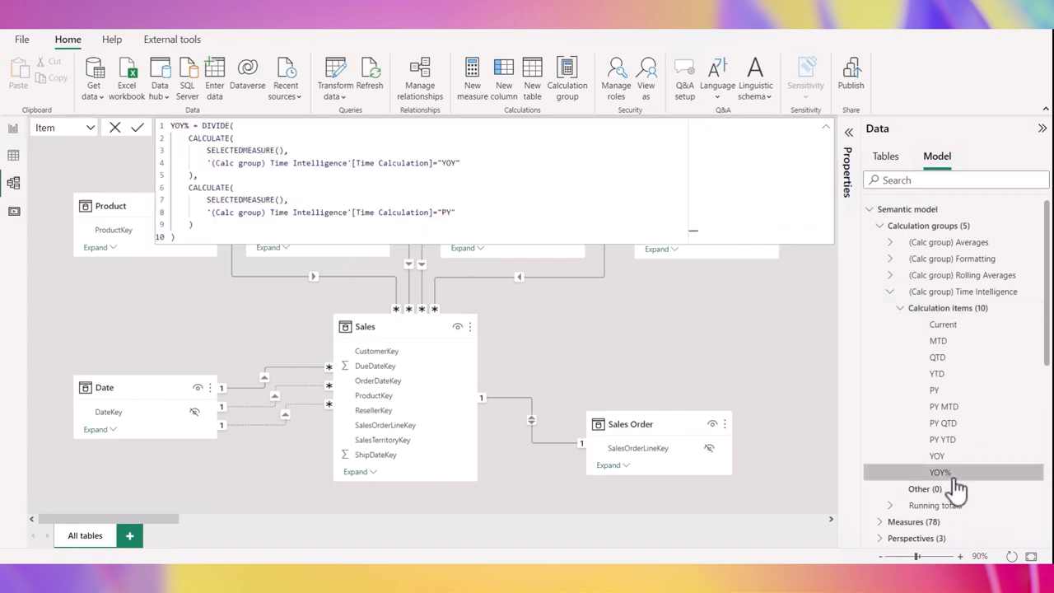